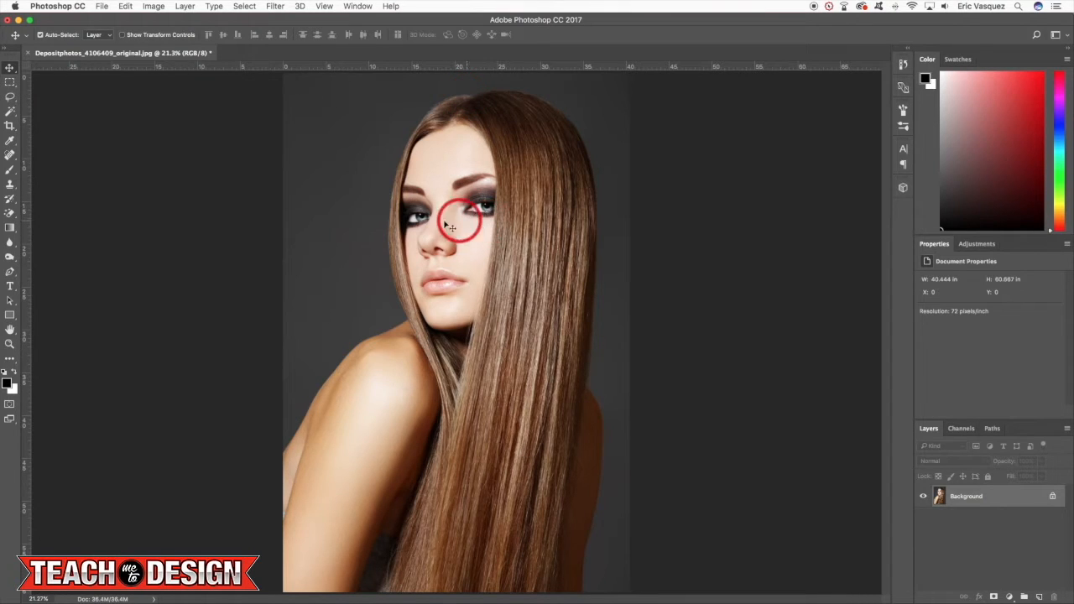
- Try painting a black zigzag over the grey backdrop beside the face with the Brush tool at 70 px
{"action": "key", "text": "b"}
{"action": "key", "text": "bracketleft"}
{"action": "key", "text": "bracketleft"}
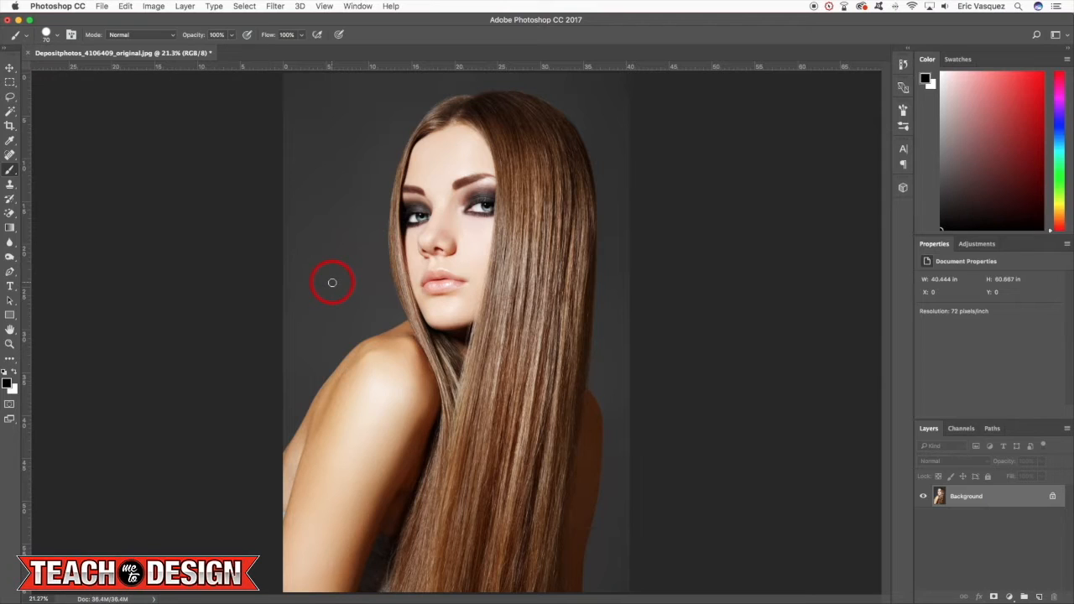
{"action": "mouse_move", "coordinate": [375, 139]}
{"action": "left_mouse_down"}
{"action": "mouse_move", "coordinate": [350, 187]}
{"action": "mouse_move", "coordinate": [363, 226]}
{"action": "mouse_move", "coordinate": [345, 294]}
{"action": "left_mouse_up"}
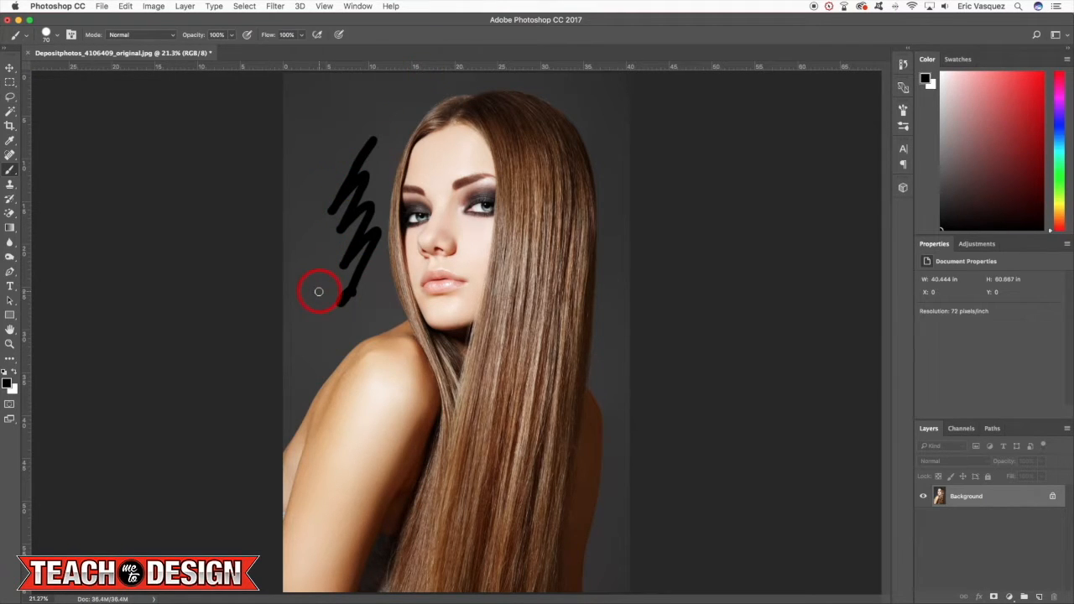
- Try tracing a Pen tool path from the shoulder up along the hair's outer edge, and undo its anchor points
{"action": "key", "text": "p"}
{"action": "left_click", "coordinate": [409, 318]}
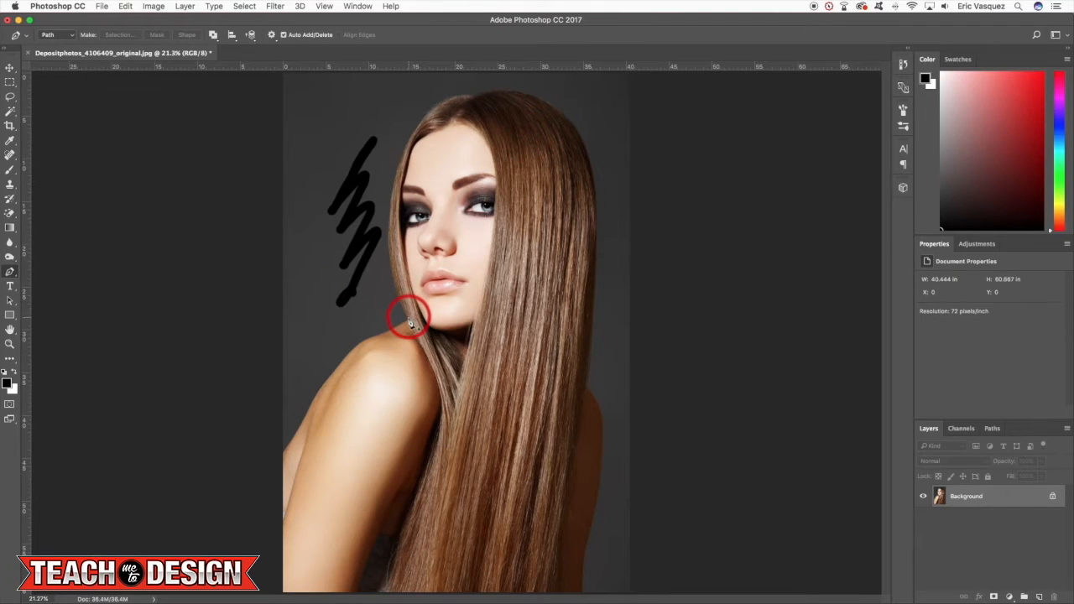
{"action": "left_click_drag", "start_coordinate": [420, 122], "coordinate": [474, 53]}
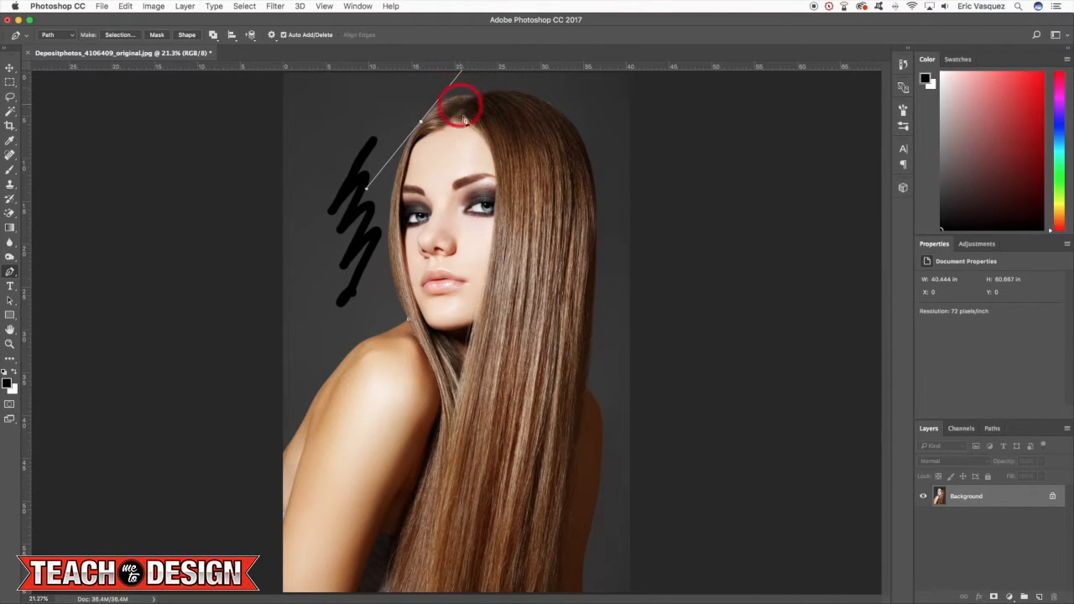
{"action": "key", "text": "super+z"}
{"action": "key", "text": "alt+super+z"}
{"action": "key", "text": "alt+super+z"}
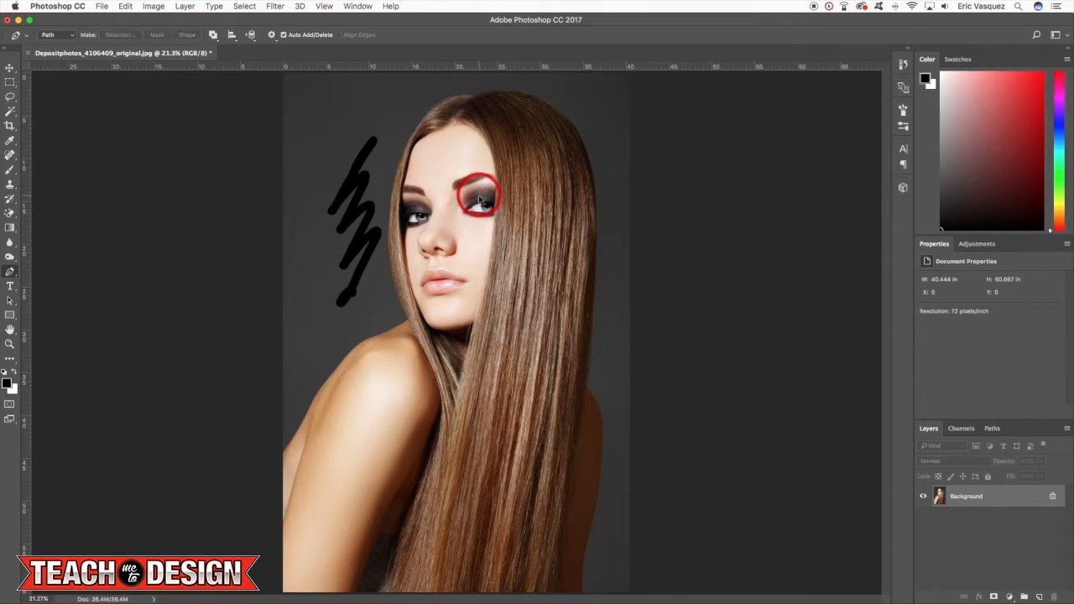
- Duplicate the Background layer and hide the original
{"action": "key", "text": "b"}
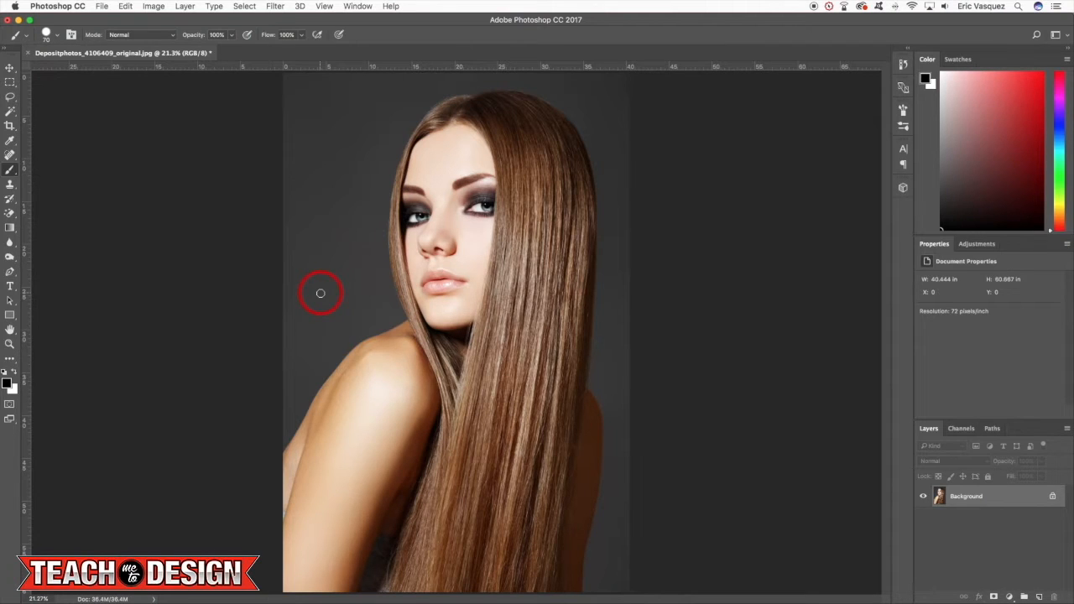
{"action": "key", "text": "super+j"}
{"action": "left_click", "coordinate": [922, 521]}
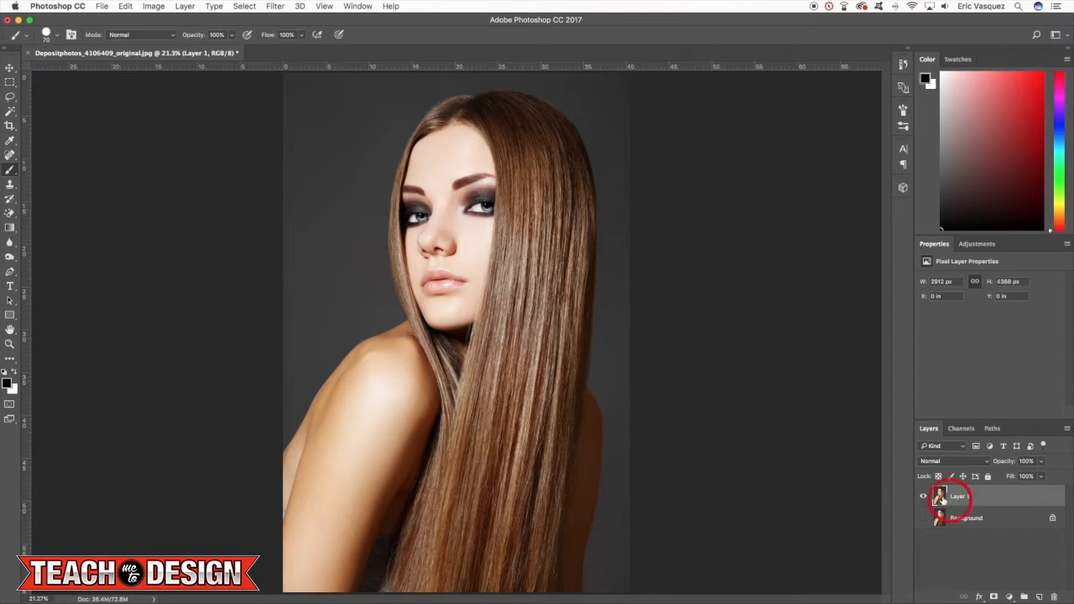
- Add a white layer mask to Layer 1 and make black the foreground colour for the Brush tool
{"action": "left_click", "coordinate": [993, 595]}
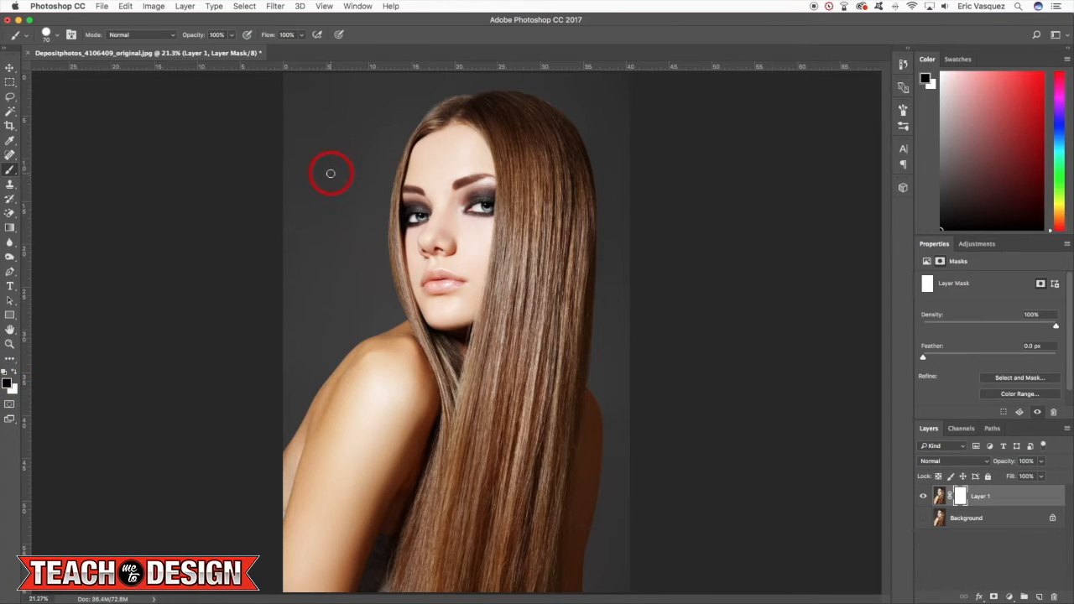
{"action": "key", "text": "x"}
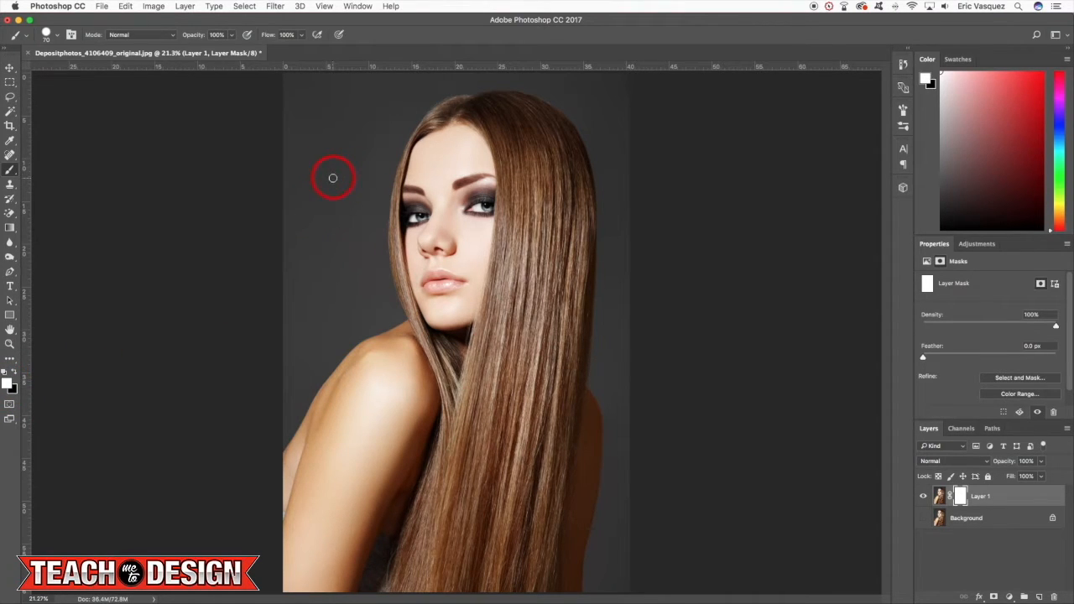
{"action": "key", "text": "x"}
{"action": "key", "text": "x"}
{"action": "key", "text": "x"}
{"action": "key", "text": "x"}
{"action": "key", "text": "x"}
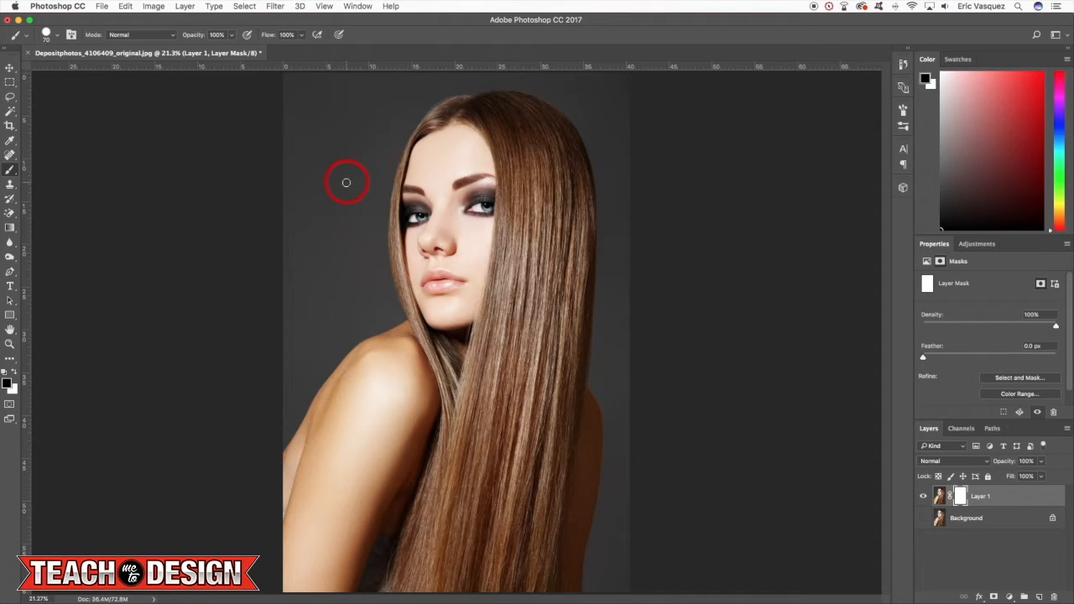
- Set the brush spacing to 40% and paint a test stroke on the mask over the backdrop beside the face
{"action": "key", "text": "F5"}
{"action": "left_click_drag", "start_coordinate": [765, 300], "coordinate": [788, 298]}
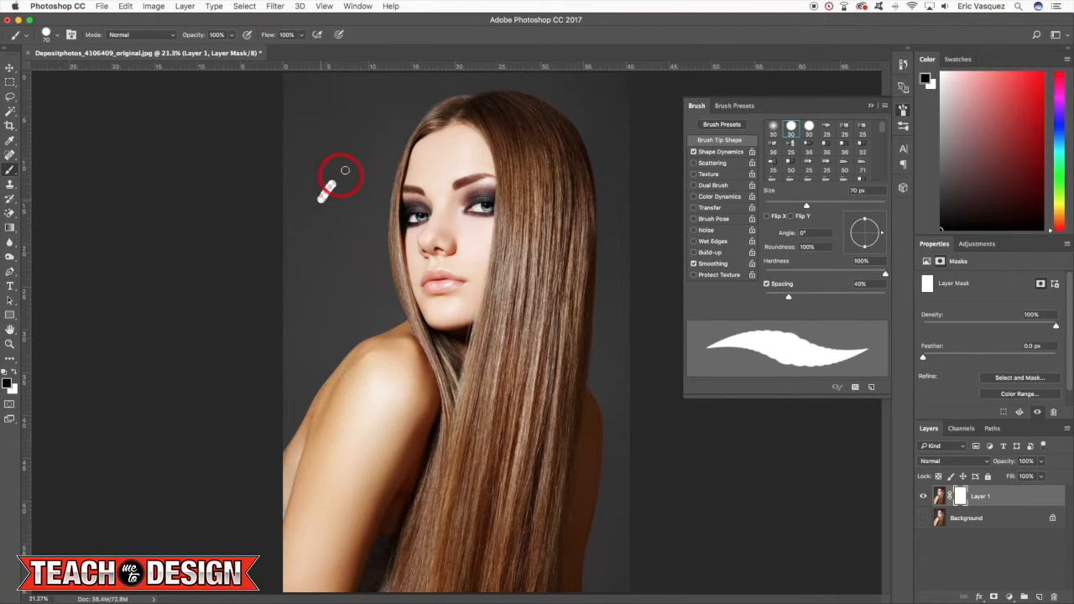
{"action": "left_click_drag", "start_coordinate": [343, 173], "coordinate": [353, 157]}
- Enlarge the brush to 300 px and paint another test stroke on the mask over the backdrop
{"action": "key", "text": "bracketright"}
{"action": "key", "text": "bracketright"}
{"action": "key", "text": "bracketright"}
{"action": "key", "text": "bracketright"}
{"action": "key", "text": "bracketright"}
{"action": "key", "text": "bracketright"}
{"action": "key", "text": "bracketright"}
{"action": "key", "text": "bracketright"}
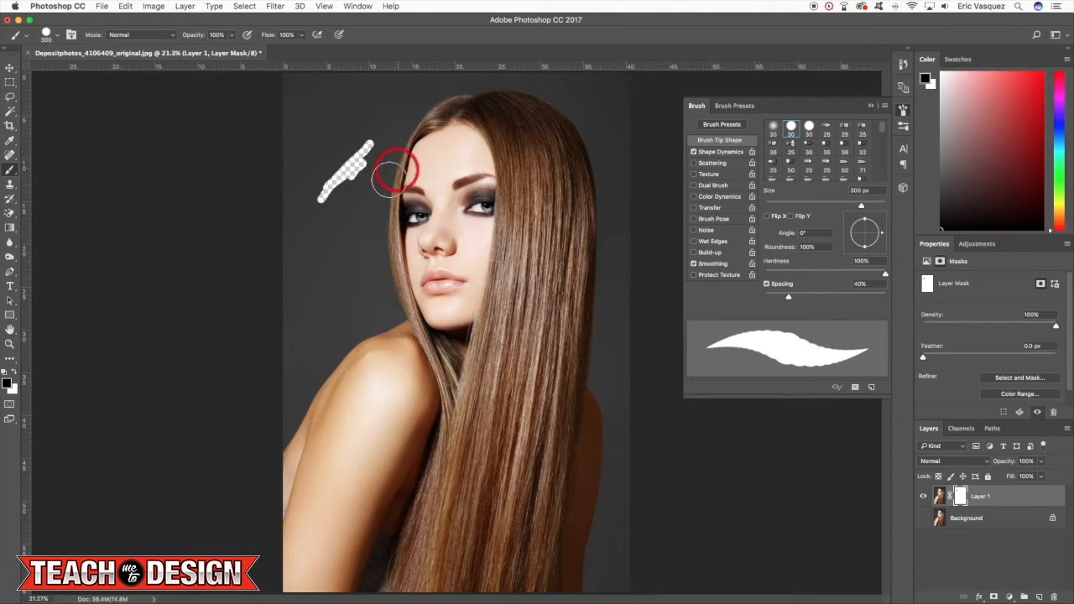
{"action": "mouse_move", "coordinate": [336, 276]}
{"action": "left_mouse_down"}
{"action": "mouse_move", "coordinate": [362, 191]}
{"action": "mouse_move", "coordinate": [341, 265]}
{"action": "mouse_move", "coordinate": [363, 225]}
{"action": "mouse_move", "coordinate": [342, 186]}
{"action": "mouse_move", "coordinate": [322, 280]}
{"action": "mouse_move", "coordinate": [338, 223]}
{"action": "mouse_move", "coordinate": [341, 254]}
{"action": "mouse_move", "coordinate": [356, 285]}
{"action": "left_mouse_up"}
- Undo the test strokes on the mask and set the brush spacing to 1%
{"action": "key", "text": "alt+super+z"}
{"action": "key", "text": "alt+super+z"}
{"action": "left_click_drag", "start_coordinate": [799, 291], "coordinate": [730, 271]}
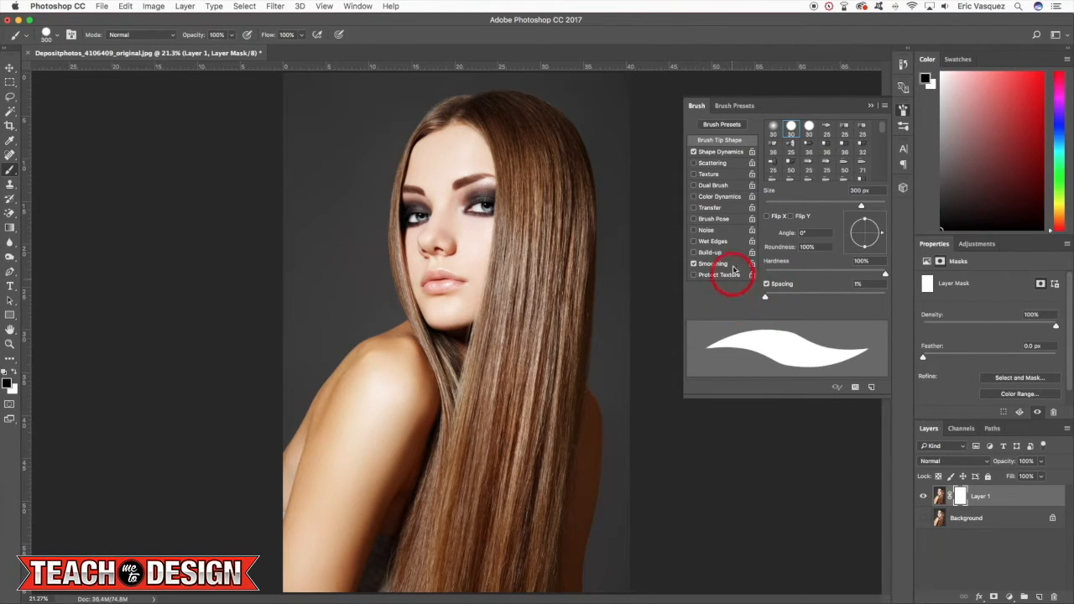
{"action": "left_click", "coordinate": [698, 107]}
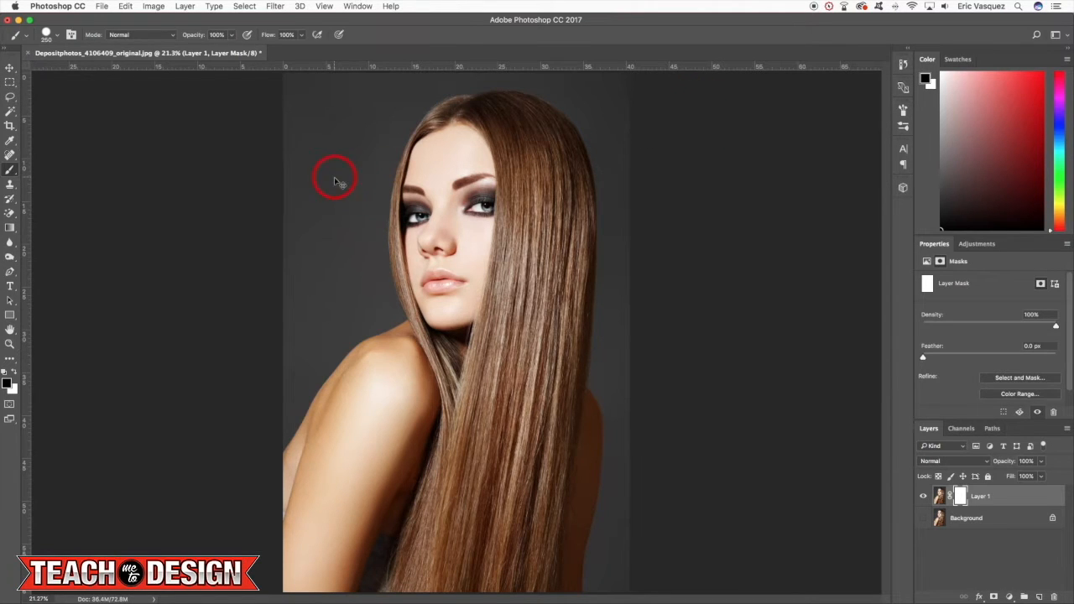
- Paint black on Layer 1's mask with a 250 px brush to hide the backdrop beside the face, leaving a margin around the figure
{"action": "key", "text": "super+minus"}
{"action": "mouse_move", "coordinate": [335, 130]}
{"action": "left_mouse_down"}
{"action": "mouse_move", "coordinate": [336, 199]}
{"action": "mouse_move", "coordinate": [370, 162]}
{"action": "mouse_move", "coordinate": [317, 284]}
{"action": "mouse_move", "coordinate": [323, 216]}
{"action": "mouse_move", "coordinate": [311, 249]}
{"action": "mouse_move", "coordinate": [318, 338]}
{"action": "mouse_move", "coordinate": [323, 299]}
{"action": "mouse_move", "coordinate": [340, 305]}
{"action": "mouse_move", "coordinate": [305, 395]}
{"action": "mouse_move", "coordinate": [385, 300]}
{"action": "mouse_move", "coordinate": [354, 235]}
{"action": "mouse_move", "coordinate": [347, 180]}
{"action": "mouse_move", "coordinate": [340, 281]}
{"action": "mouse_move", "coordinate": [358, 277]}
{"action": "mouse_move", "coordinate": [343, 322]}
{"action": "mouse_move", "coordinate": [356, 305]}
{"action": "mouse_move", "coordinate": [357, 210]}
{"action": "mouse_move", "coordinate": [371, 259]}
{"action": "mouse_move", "coordinate": [402, 142]}
{"action": "mouse_move", "coordinate": [393, 150]}
{"action": "mouse_move", "coordinate": [432, 123]}
{"action": "mouse_move", "coordinate": [405, 153]}
{"action": "mouse_move", "coordinate": [372, 238]}
{"action": "mouse_move", "coordinate": [372, 279]}
{"action": "mouse_move", "coordinate": [386, 194]}
{"action": "mouse_move", "coordinate": [377, 240]}
{"action": "mouse_move", "coordinate": [386, 306]}
{"action": "mouse_move", "coordinate": [316, 377]}
{"action": "left_mouse_up"}
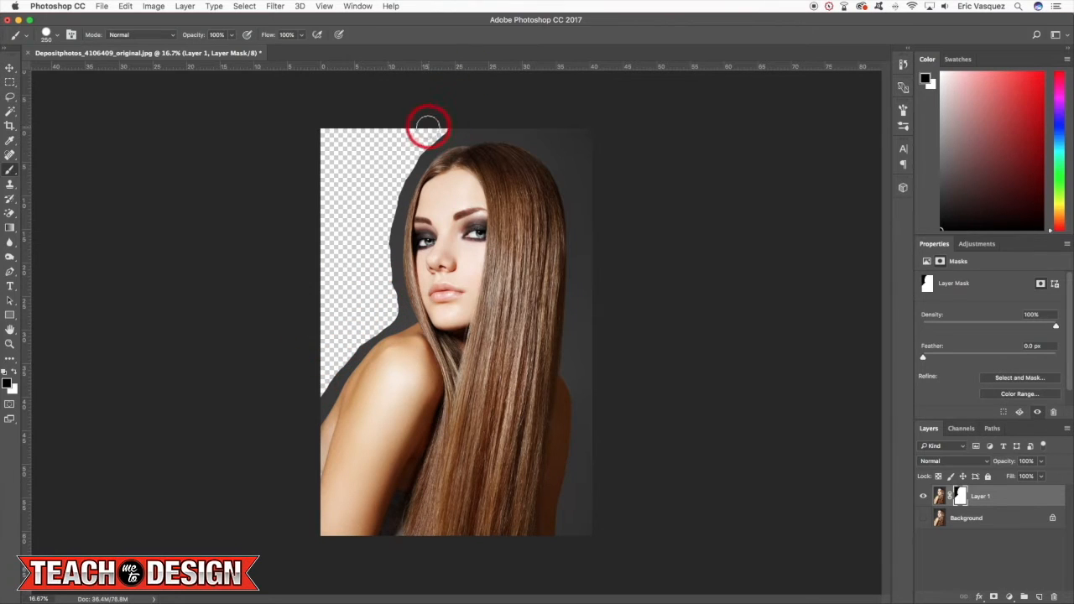
- Paint a short black stroke on the mask across the outer edge of the upper arm with a 125 px brush
{"action": "key", "text": "super+plus"}
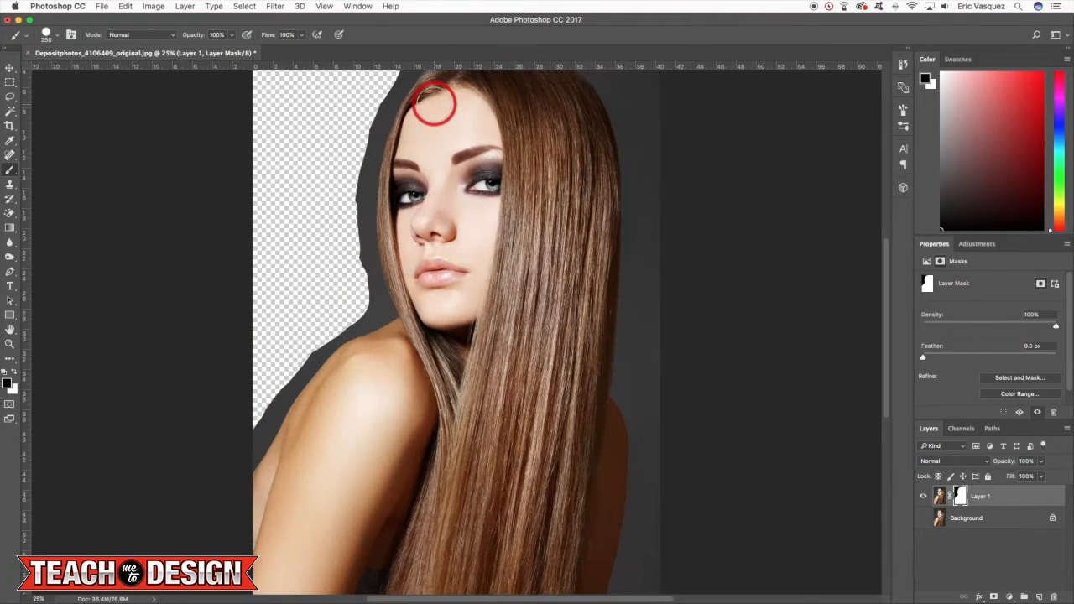
{"action": "scroll", "coordinate": [431, 100], "scroll_direction": "up", "scroll_amount": 5}
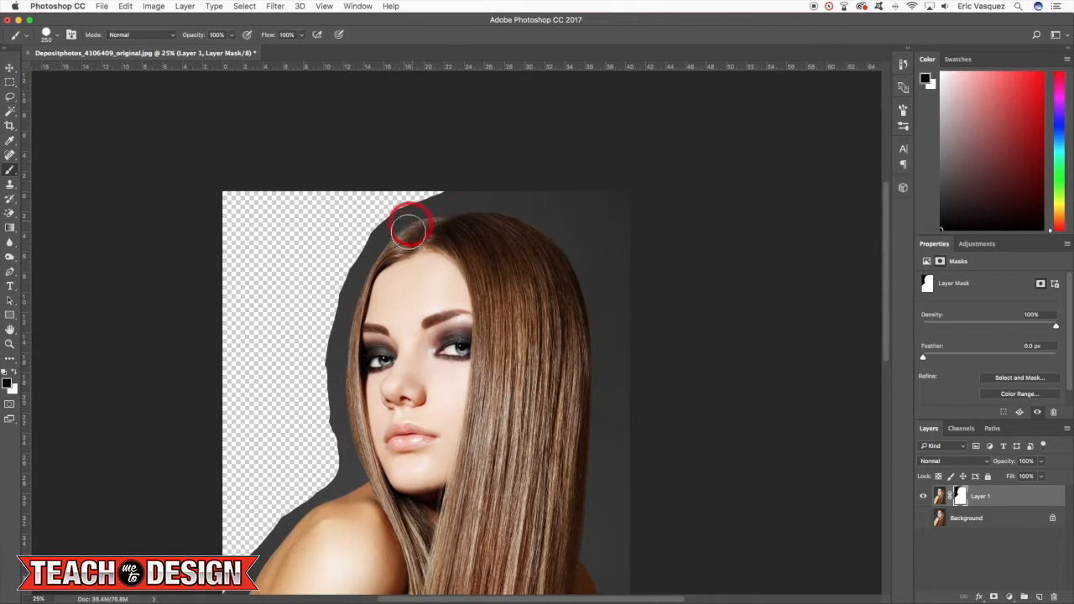
{"action": "left_click_drag", "start_coordinate": [422, 242], "coordinate": [494, 190]}
{"action": "key", "text": "super+plus"}
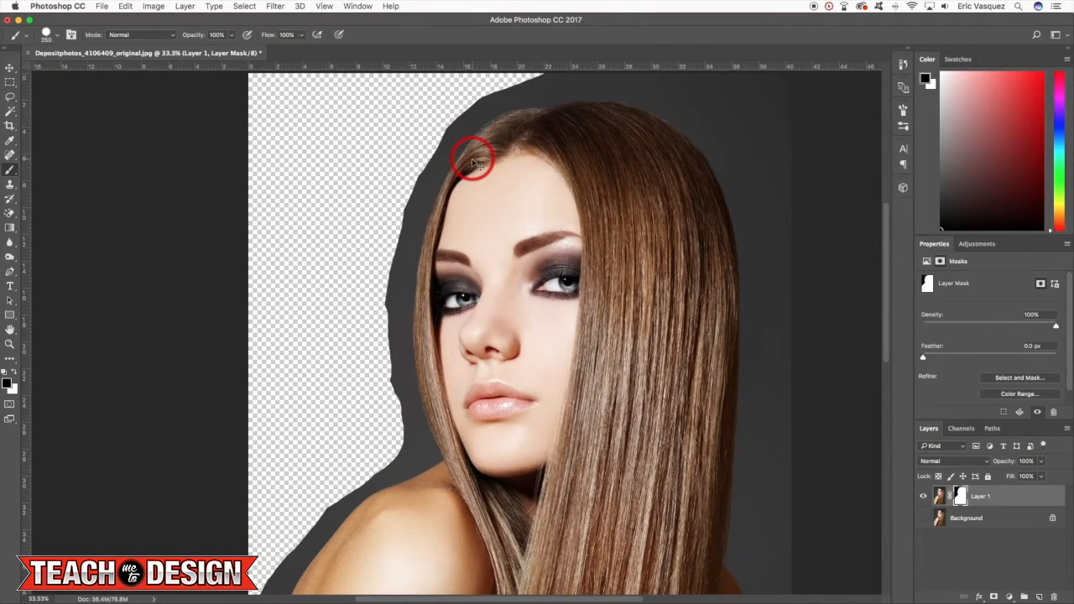
{"action": "key", "text": "super+plus"}
{"action": "left_click_drag", "start_coordinate": [418, 369], "coordinate": [561, 148]}
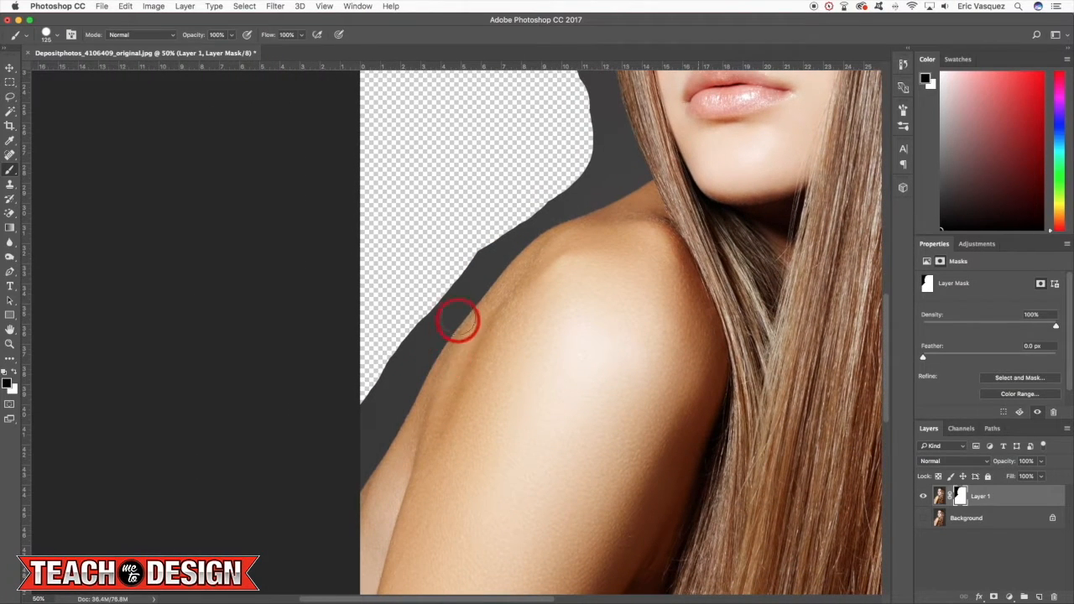
{"action": "left_click_drag", "start_coordinate": [456, 371], "coordinate": [445, 357]}
- Restore the hidden skin on the upper arm by painting white on the mask with an 80 px brush, and return to black
{"action": "key", "text": "bracketleft"}
{"action": "key", "text": "bracketleft"}
{"action": "key", "text": "bracketleft"}
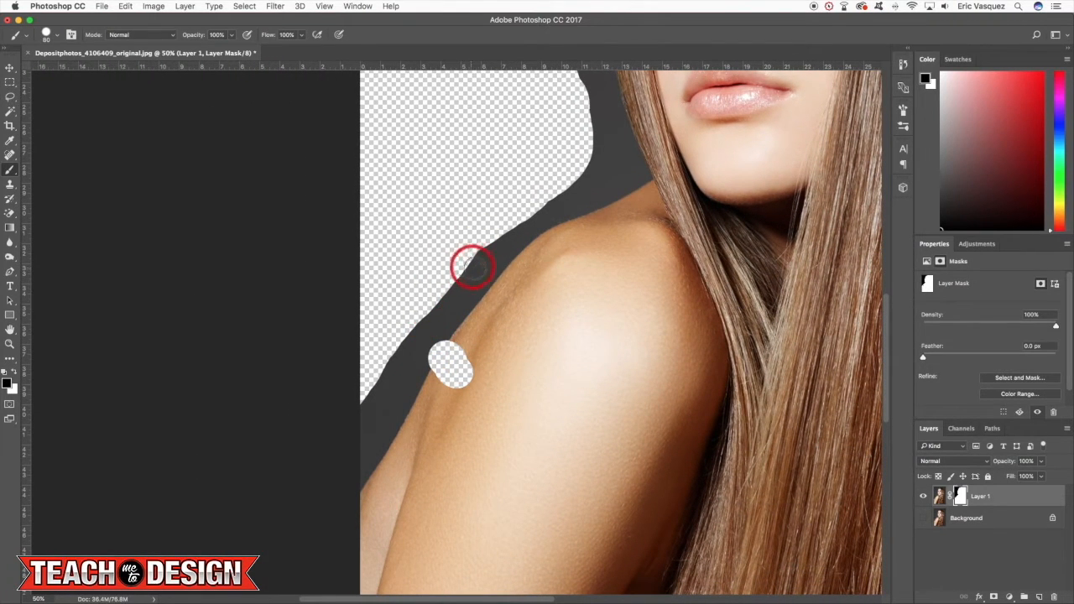
{"action": "key", "text": "x"}
{"action": "mouse_move", "coordinate": [467, 355]}
{"action": "left_mouse_down"}
{"action": "mouse_move", "coordinate": [479, 355]}
{"action": "mouse_move", "coordinate": [444, 370]}
{"action": "left_mouse_up"}
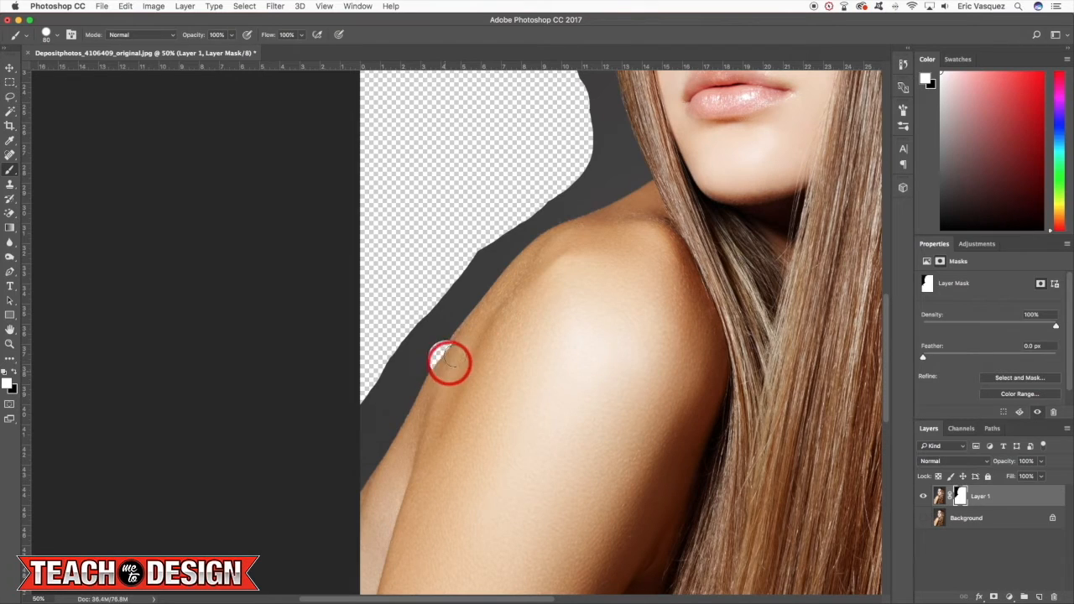
{"action": "key", "text": "x"}
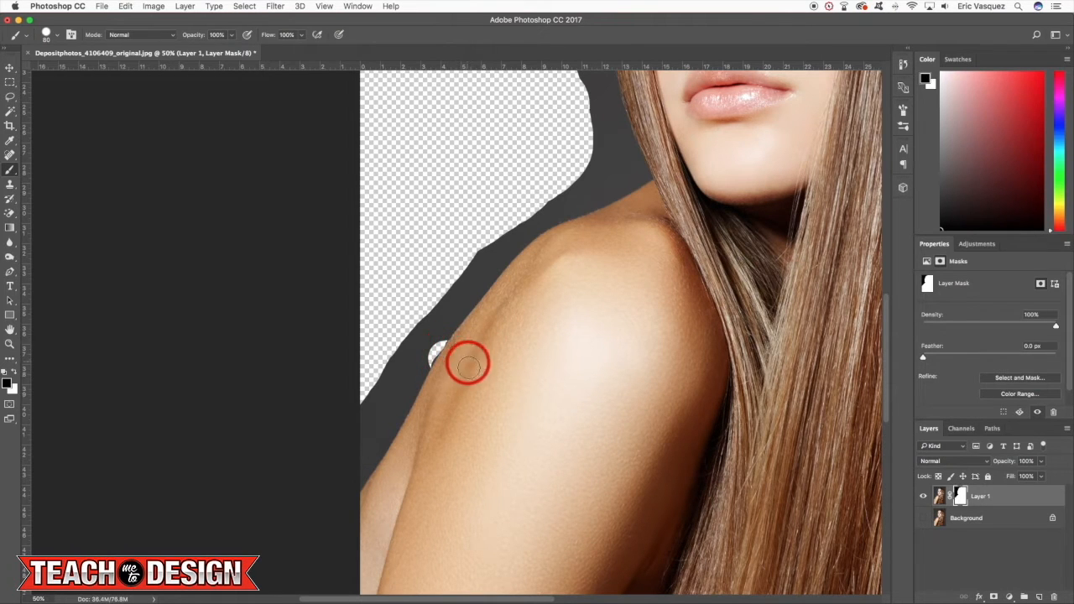
- Mask out most of the remaining backdrop along the arm's outer edge in black with a 40 px brush
{"action": "scroll", "coordinate": [486, 319], "scroll_direction": "down", "scroll_amount": 5}
{"action": "mouse_move", "coordinate": [404, 268]}
{"action": "left_mouse_down"}
{"action": "mouse_move", "coordinate": [384, 297]}
{"action": "mouse_move", "coordinate": [388, 352]}
{"action": "mouse_move", "coordinate": [372, 385]}
{"action": "left_mouse_up"}
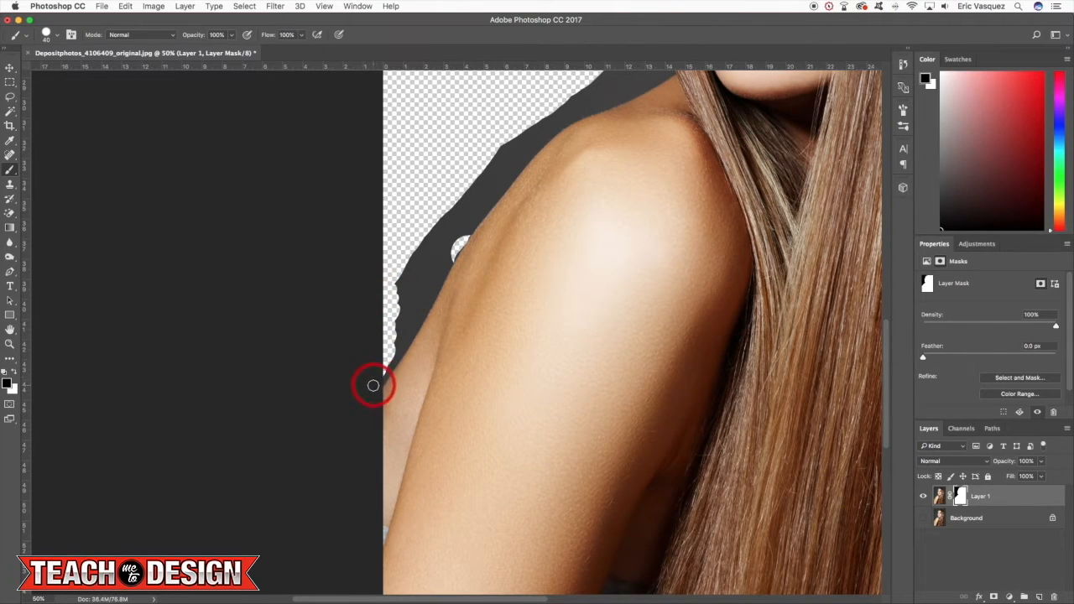
{"action": "mouse_move", "coordinate": [382, 376]}
{"action": "left_mouse_down"}
{"action": "mouse_move", "coordinate": [420, 311]}
{"action": "mouse_move", "coordinate": [422, 276]}
{"action": "mouse_move", "coordinate": [401, 333]}
{"action": "mouse_move", "coordinate": [409, 314]}
{"action": "left_mouse_up"}
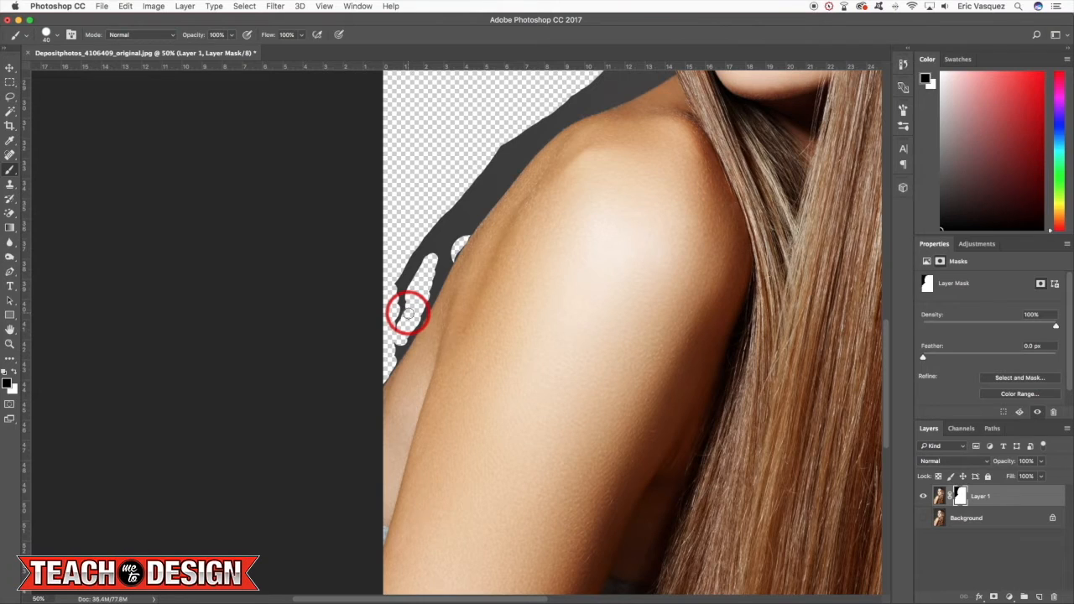
{"action": "left_click_drag", "start_coordinate": [407, 313], "coordinate": [408, 307]}
{"action": "mouse_move", "coordinate": [465, 159]}
{"action": "left_mouse_down"}
{"action": "mouse_move", "coordinate": [475, 193]}
{"action": "mouse_move", "coordinate": [457, 225]}
{"action": "mouse_move", "coordinate": [485, 191]}
{"action": "mouse_move", "coordinate": [484, 202]}
{"action": "mouse_move", "coordinate": [465, 181]}
{"action": "left_mouse_up"}
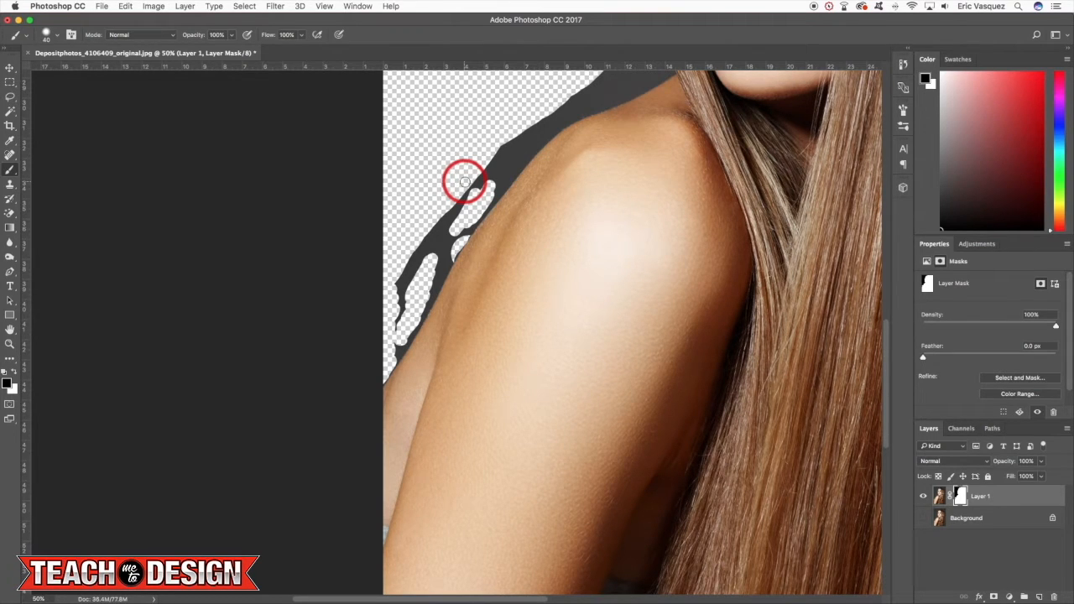
{"action": "left_click", "coordinate": [463, 182]}
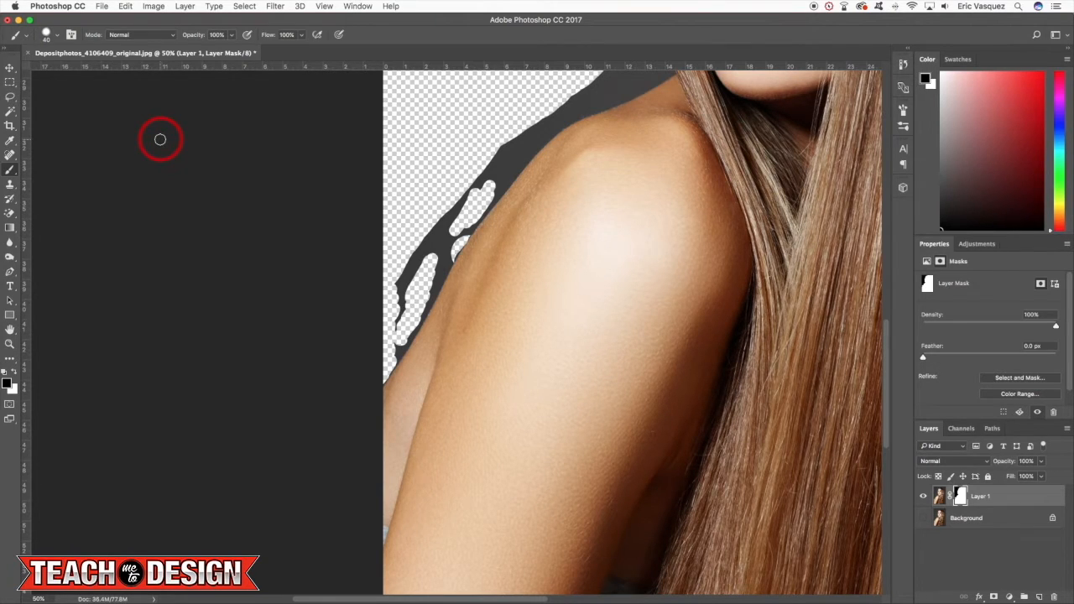
{"action": "mouse_move", "coordinate": [422, 243]}
{"action": "left_mouse_down"}
{"action": "mouse_move", "coordinate": [439, 228]}
{"action": "mouse_move", "coordinate": [435, 277]}
{"action": "mouse_move", "coordinate": [445, 252]}
{"action": "mouse_move", "coordinate": [434, 280]}
{"action": "mouse_move", "coordinate": [448, 254]}
{"action": "mouse_move", "coordinate": [408, 310]}
{"action": "left_mouse_up"}
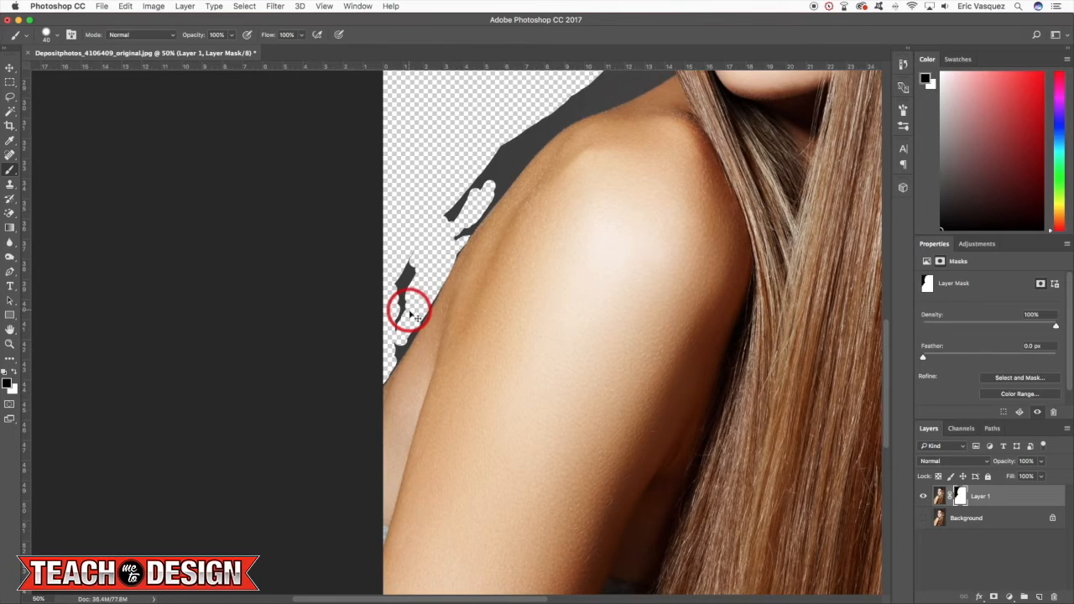
- Hide the leftover backdrop patches beside the lower part of the arm by painting black on the mask with a 30 px brush
{"action": "key", "text": "super+plus"}
{"action": "mouse_move", "coordinate": [381, 265]}
{"action": "left_mouse_down"}
{"action": "mouse_move", "coordinate": [379, 333]}
{"action": "mouse_move", "coordinate": [353, 391]}
{"action": "mouse_move", "coordinate": [386, 349]}
{"action": "mouse_move", "coordinate": [354, 397]}
{"action": "left_mouse_up"}
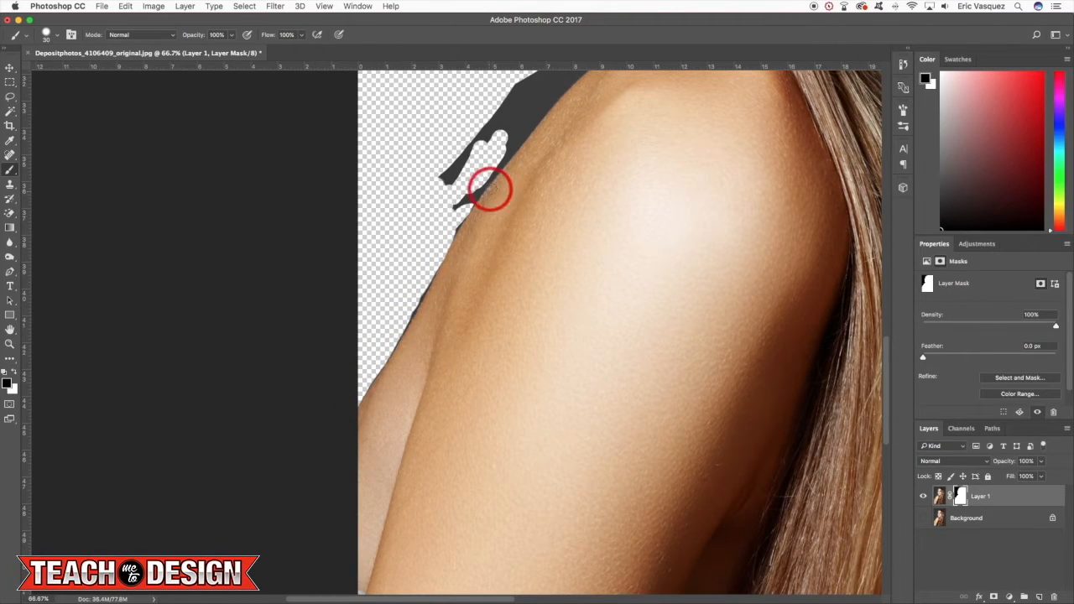
{"action": "scroll", "coordinate": [492, 184], "scroll_direction": "right", "scroll_amount": 2}
{"action": "left_click_drag", "start_coordinate": [423, 171], "coordinate": [400, 190]}
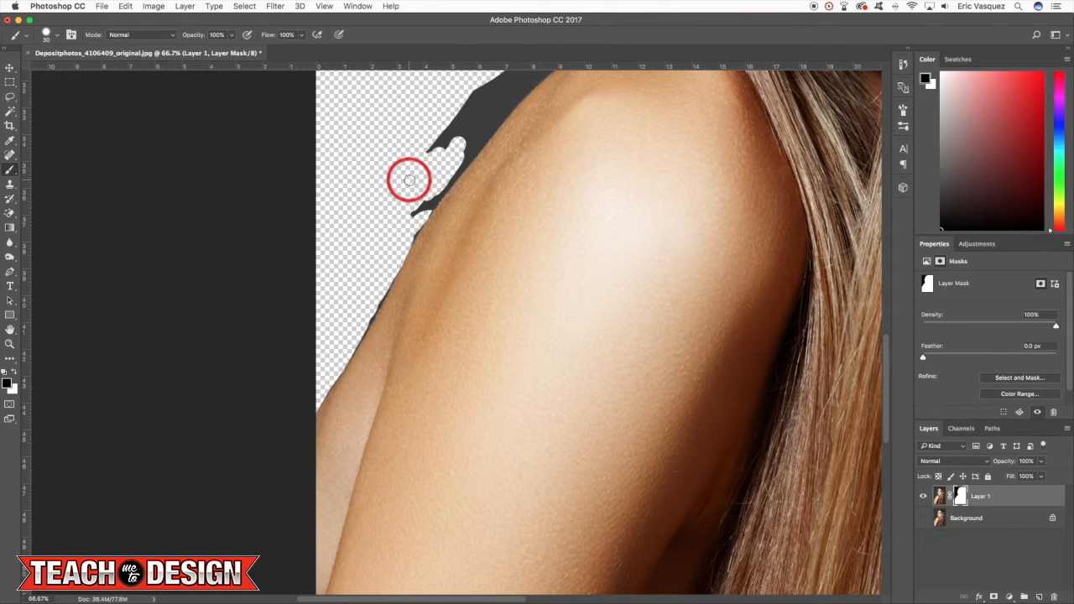
- Clean the thin dark fringe along the arm's outer contour by painting black on the mask with the 30 px brush
{"action": "key", "text": "r"}
{"action": "mouse_move", "coordinate": [501, 196]}
{"action": "left_mouse_down"}
{"action": "mouse_move", "coordinate": [549, 227]}
{"action": "mouse_move", "coordinate": [578, 278]}
{"action": "mouse_move", "coordinate": [487, 223]}
{"action": "left_mouse_up"}
{"action": "key", "text": "b"}
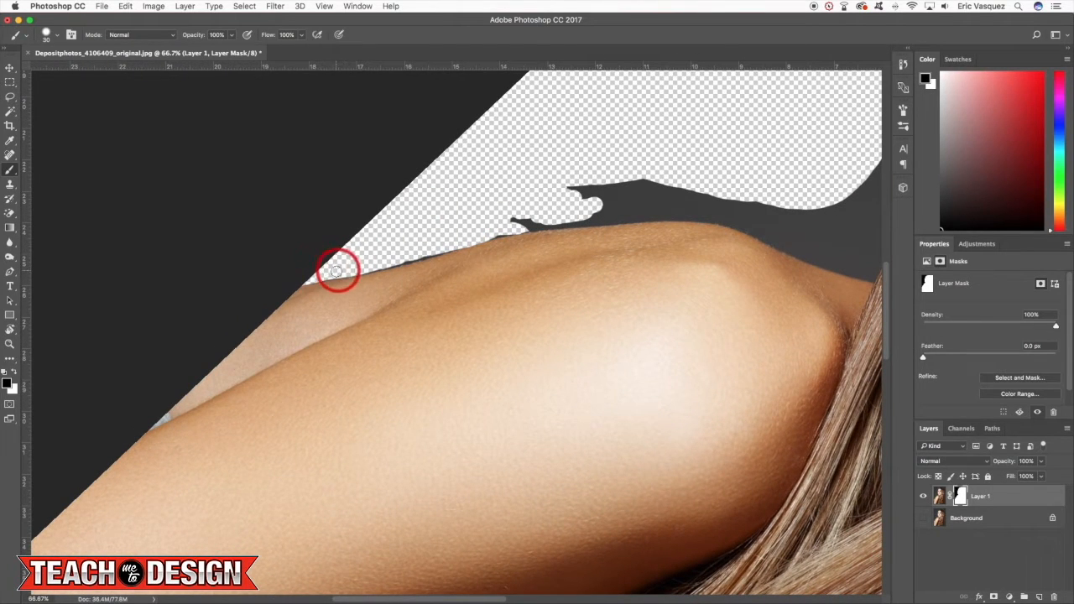
{"action": "mouse_move", "coordinate": [329, 273]}
{"action": "left_mouse_down"}
{"action": "mouse_move", "coordinate": [420, 253]}
{"action": "mouse_move", "coordinate": [275, 285]}
{"action": "mouse_move", "coordinate": [370, 265]}
{"action": "mouse_move", "coordinate": [373, 248]}
{"action": "mouse_move", "coordinate": [315, 273]}
{"action": "mouse_move", "coordinate": [463, 240]}
{"action": "left_mouse_up"}
- Mask out the backdrop along the top curve of the shoulder towards the hair with the 30 px brush
{"action": "key", "text": "r"}
{"action": "left_click_drag", "start_coordinate": [631, 222], "coordinate": [562, 186]}
{"action": "key", "text": "b"}
{"action": "mouse_move", "coordinate": [489, 200]}
{"action": "left_mouse_down"}
{"action": "mouse_move", "coordinate": [457, 214]}
{"action": "mouse_move", "coordinate": [468, 221]}
{"action": "mouse_move", "coordinate": [460, 228]}
{"action": "mouse_move", "coordinate": [482, 217]}
{"action": "mouse_move", "coordinate": [452, 234]}
{"action": "mouse_move", "coordinate": [576, 182]}
{"action": "mouse_move", "coordinate": [732, 142]}
{"action": "mouse_move", "coordinate": [587, 151]}
{"action": "mouse_move", "coordinate": [614, 136]}
{"action": "mouse_move", "coordinate": [604, 160]}
{"action": "mouse_move", "coordinate": [641, 151]}
{"action": "mouse_move", "coordinate": [453, 214]}
{"action": "mouse_move", "coordinate": [580, 178]}
{"action": "mouse_move", "coordinate": [551, 189]}
{"action": "mouse_move", "coordinate": [640, 144]}
{"action": "mouse_move", "coordinate": [720, 146]}
{"action": "mouse_move", "coordinate": [746, 172]}
{"action": "mouse_move", "coordinate": [589, 180]}
{"action": "mouse_move", "coordinate": [550, 196]}
{"action": "mouse_move", "coordinate": [494, 249]}
{"action": "mouse_move", "coordinate": [455, 228]}
{"action": "left_mouse_up"}
{"action": "key", "text": "space"}
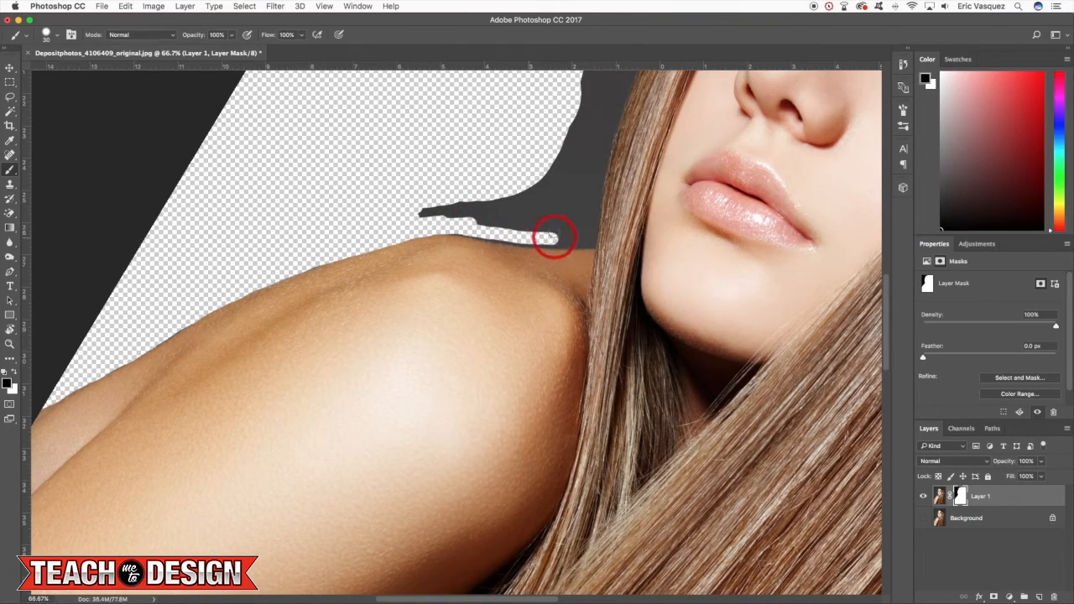
- Extend and widen the masked strip above the shoulder up to where it meets the hair, using the 30 px brush
{"action": "key", "text": "r"}
{"action": "mouse_move", "coordinate": [678, 204]}
{"action": "left_mouse_down"}
{"action": "mouse_move", "coordinate": [693, 182]}
{"action": "mouse_move", "coordinate": [619, 120]}
{"action": "left_mouse_up"}
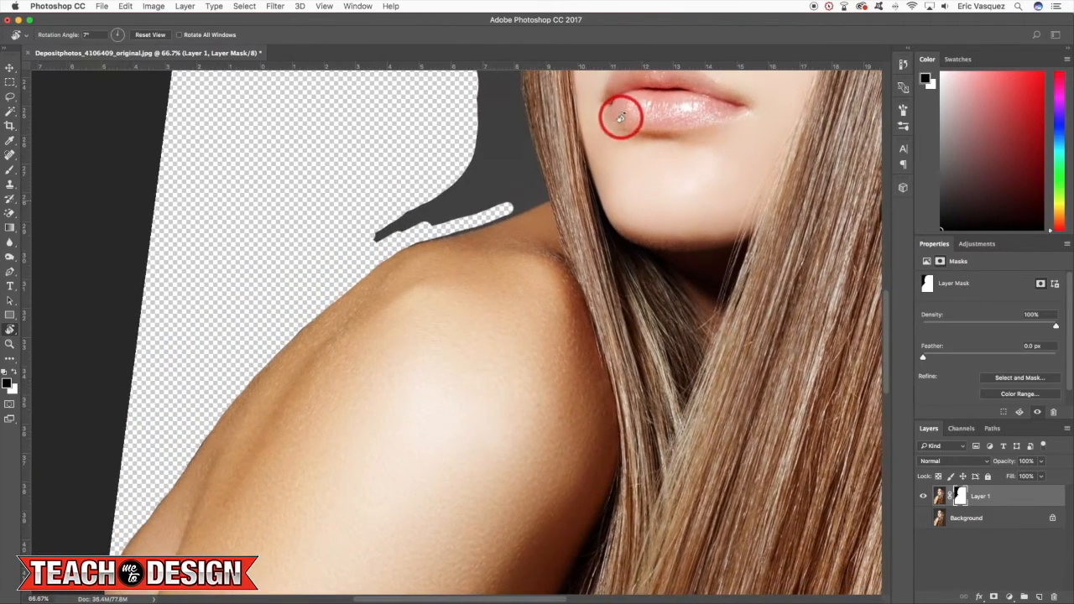
{"action": "key", "text": "b"}
{"action": "mouse_move", "coordinate": [425, 224]}
{"action": "left_mouse_down"}
{"action": "mouse_move", "coordinate": [470, 212]}
{"action": "mouse_move", "coordinate": [379, 253]}
{"action": "mouse_move", "coordinate": [491, 212]}
{"action": "mouse_move", "coordinate": [461, 226]}
{"action": "left_mouse_up"}
{"action": "left_click_drag", "start_coordinate": [532, 200], "coordinate": [544, 194]}
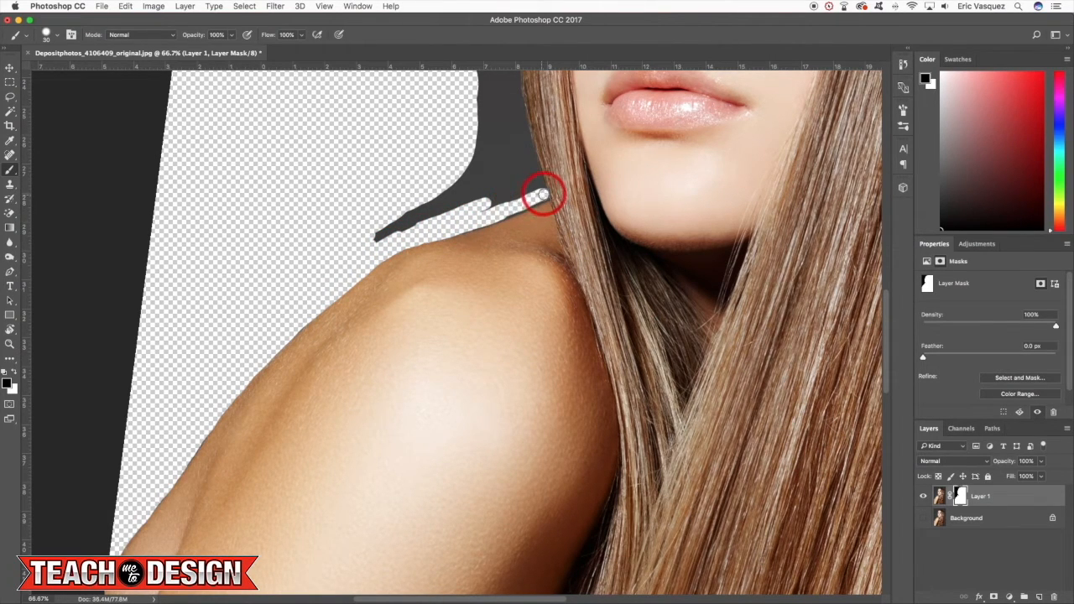
{"action": "mouse_move", "coordinate": [486, 219]}
{"action": "left_mouse_down"}
{"action": "mouse_move", "coordinate": [452, 229]}
{"action": "mouse_move", "coordinate": [501, 212]}
{"action": "left_mouse_up"}
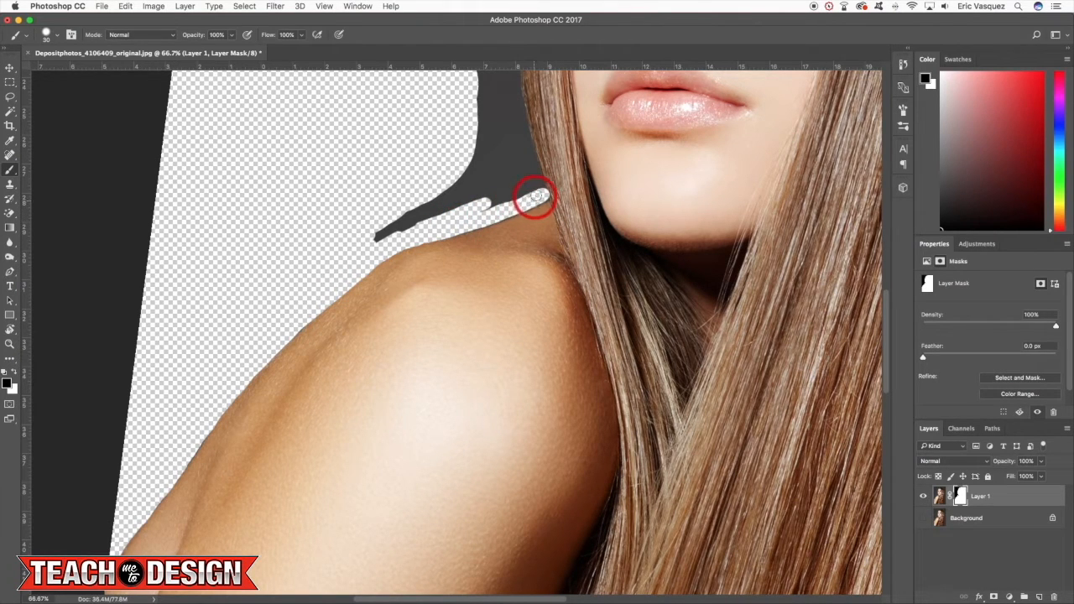
{"action": "mouse_move", "coordinate": [570, 194]}
{"action": "left_mouse_down"}
{"action": "mouse_move", "coordinate": [548, 225]}
{"action": "mouse_move", "coordinate": [514, 225]}
{"action": "left_mouse_up"}
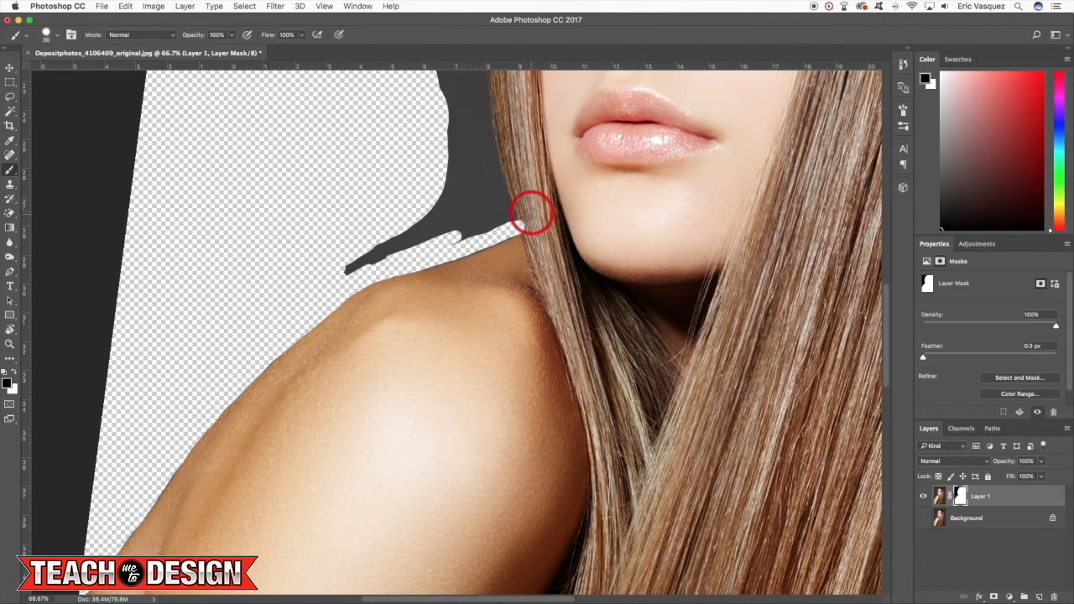
- Restore the hair edge above the shoulder with white on the mask and hide the adjoining backdrop with black, using the 30 px brush
{"action": "key", "text": "x"}
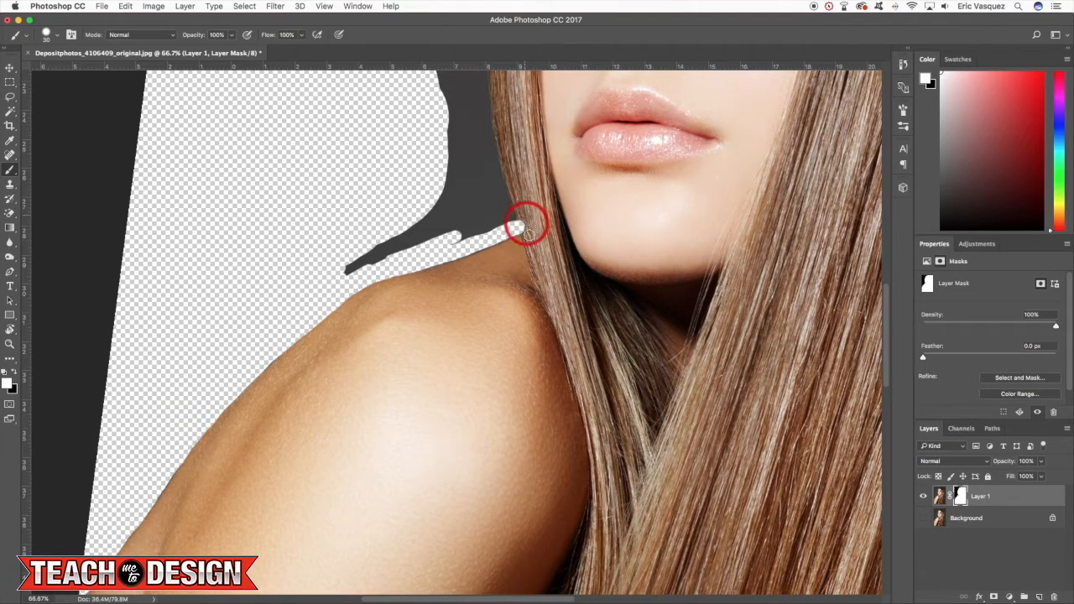
{"action": "mouse_move", "coordinate": [531, 238]}
{"action": "left_mouse_down"}
{"action": "mouse_move", "coordinate": [523, 210]}
{"action": "mouse_move", "coordinate": [535, 242]}
{"action": "mouse_move", "coordinate": [495, 202]}
{"action": "left_mouse_up"}
{"action": "key", "text": "x"}
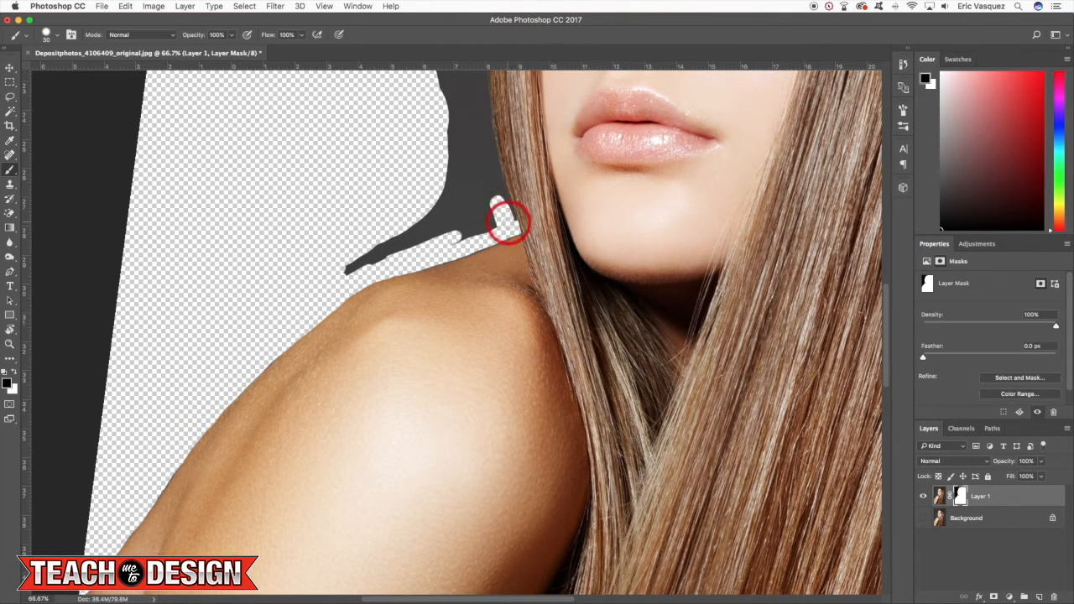
{"action": "mouse_move", "coordinate": [516, 194]}
{"action": "left_mouse_down"}
{"action": "mouse_move", "coordinate": [532, 240]}
{"action": "mouse_move", "coordinate": [487, 208]}
{"action": "mouse_move", "coordinate": [484, 226]}
{"action": "mouse_move", "coordinate": [465, 233]}
{"action": "mouse_move", "coordinate": [444, 177]}
{"action": "mouse_move", "coordinate": [470, 209]}
{"action": "mouse_move", "coordinate": [491, 199]}
{"action": "left_mouse_up"}
{"action": "scroll", "coordinate": [492, 199], "scroll_direction": "up", "scroll_amount": 5}
{"action": "mouse_move", "coordinate": [426, 380]}
{"action": "left_mouse_down"}
{"action": "mouse_move", "coordinate": [424, 305]}
{"action": "mouse_move", "coordinate": [428, 350]}
{"action": "mouse_move", "coordinate": [425, 311]}
{"action": "mouse_move", "coordinate": [439, 302]}
{"action": "mouse_move", "coordinate": [439, 328]}
{"action": "mouse_move", "coordinate": [441, 310]}
{"action": "left_mouse_up"}
- Start a Pen path where the hair meets the near shoulder and trace it up the outer hair edge beside the face
{"action": "key", "text": "p"}
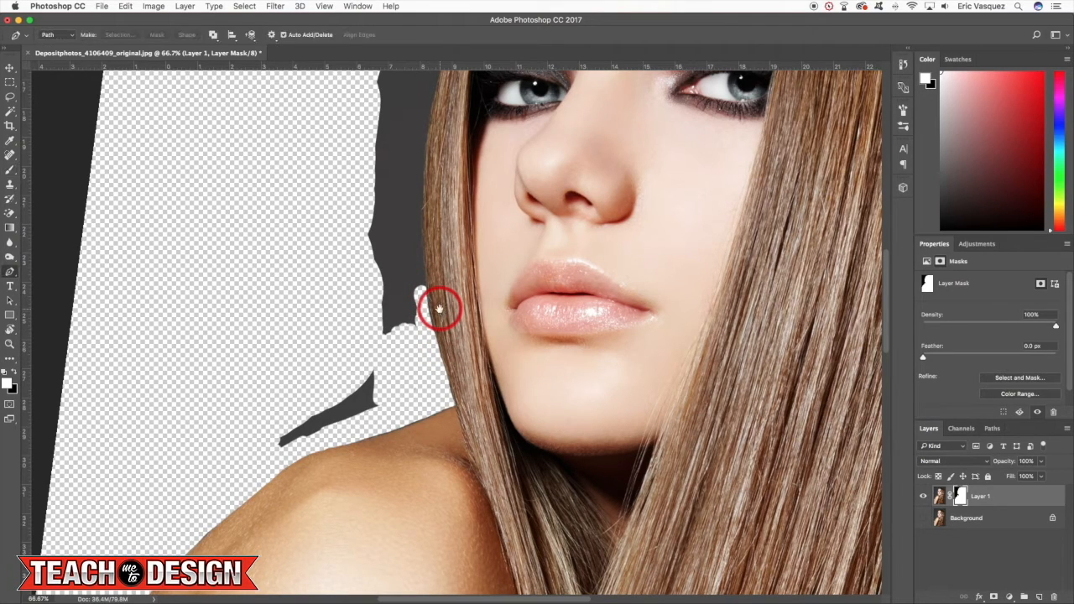
{"action": "left_click_drag", "start_coordinate": [546, 172], "coordinate": [505, 210]}
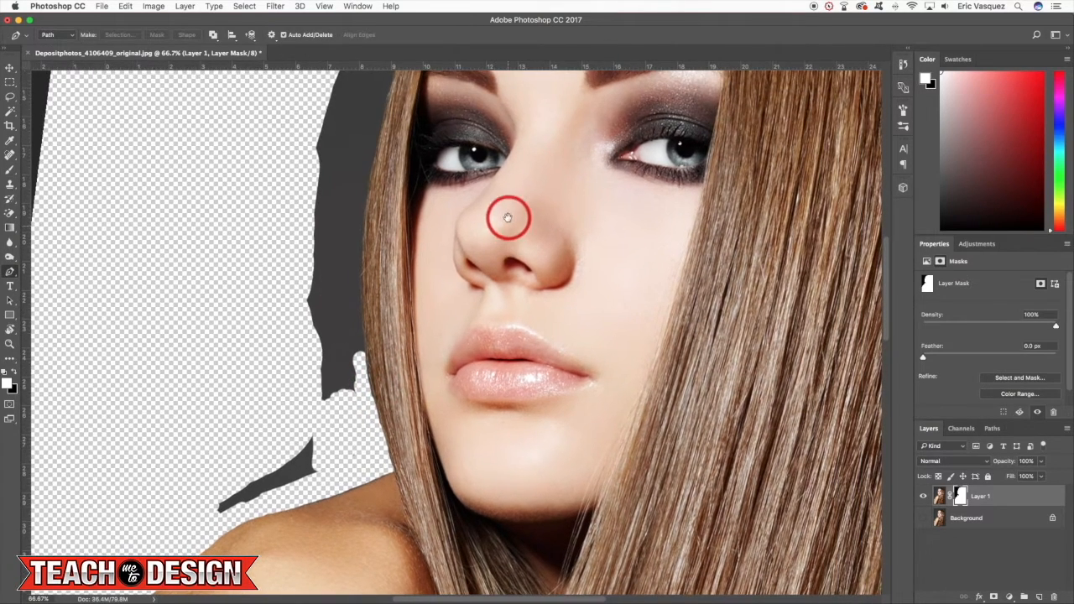
{"action": "left_click", "coordinate": [395, 471]}
{"action": "left_click_drag", "start_coordinate": [424, 315], "coordinate": [409, 431]}
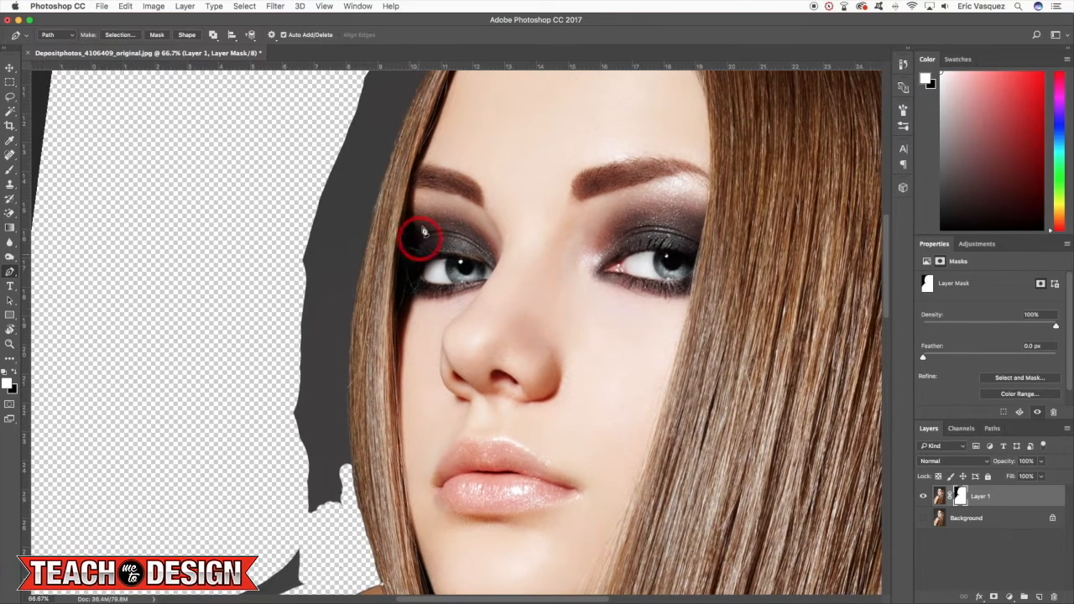
{"action": "left_click_drag", "start_coordinate": [374, 220], "coordinate": [312, 408]}
{"action": "left_click_drag", "start_coordinate": [407, 221], "coordinate": [359, 367]}
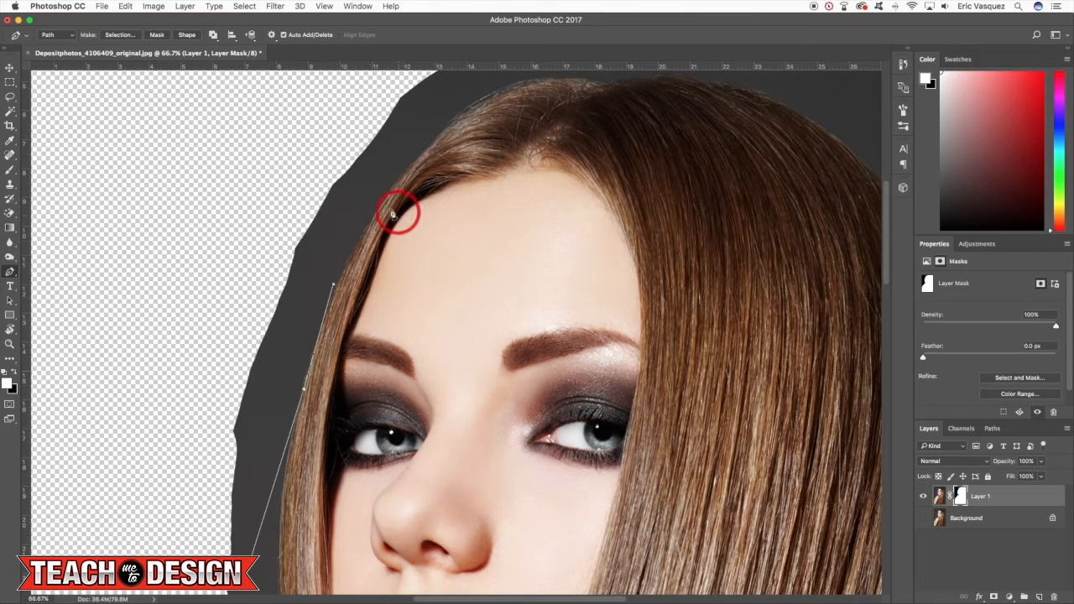
{"action": "left_click_drag", "start_coordinate": [414, 219], "coordinate": [367, 280]}
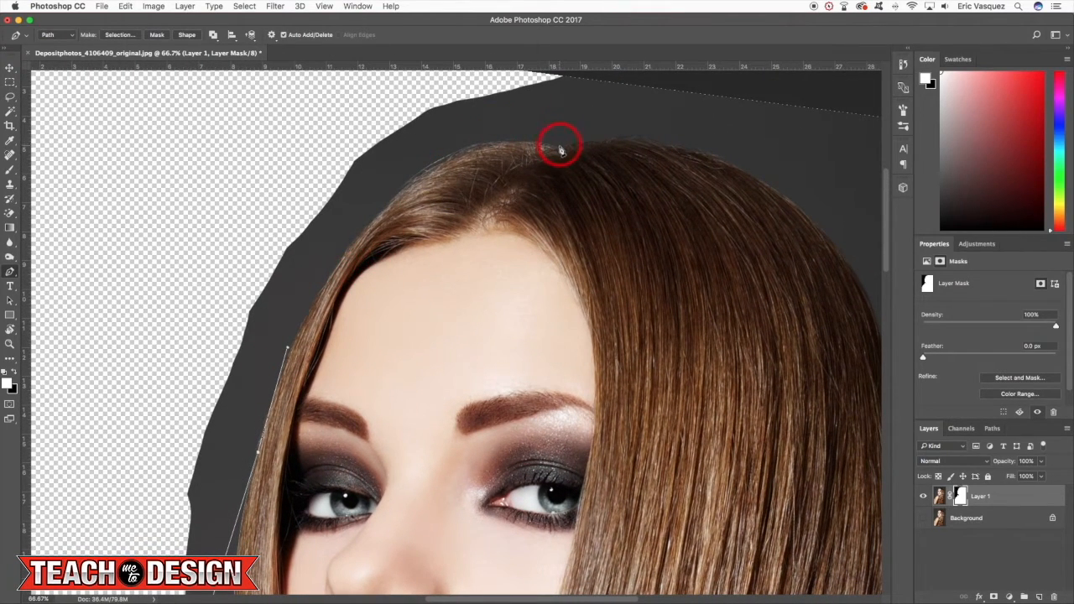
- Continue the Pen path over the crown with curved anchor points at the hairline curve, the parting and the far side, redoing misplaced points
{"action": "left_click_drag", "start_coordinate": [560, 150], "coordinate": [746, 183]}
{"action": "key", "text": "super+z"}
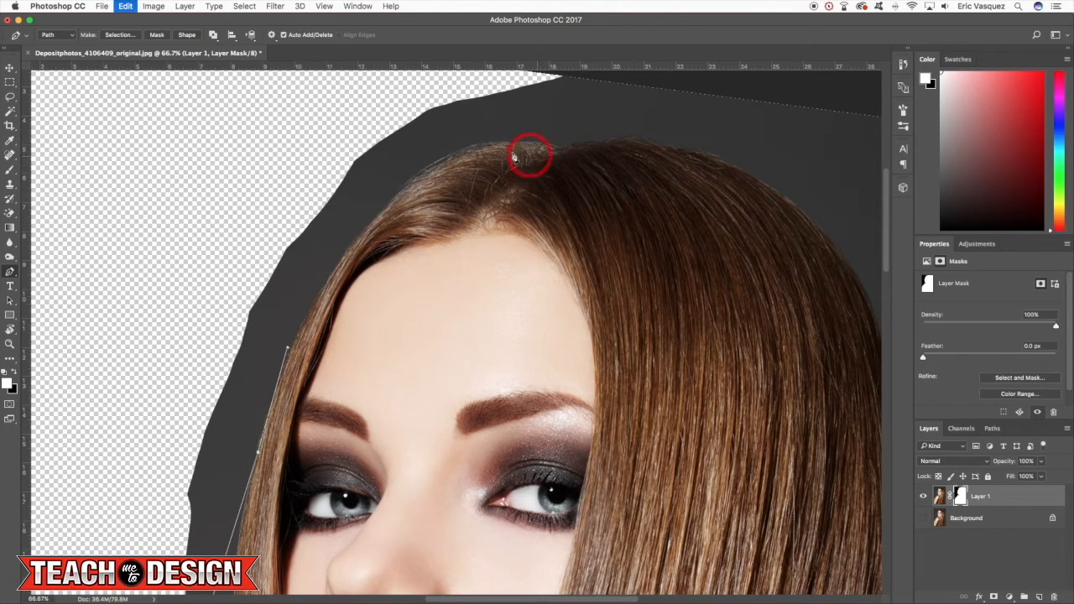
{"action": "left_click_drag", "start_coordinate": [416, 180], "coordinate": [520, 103]}
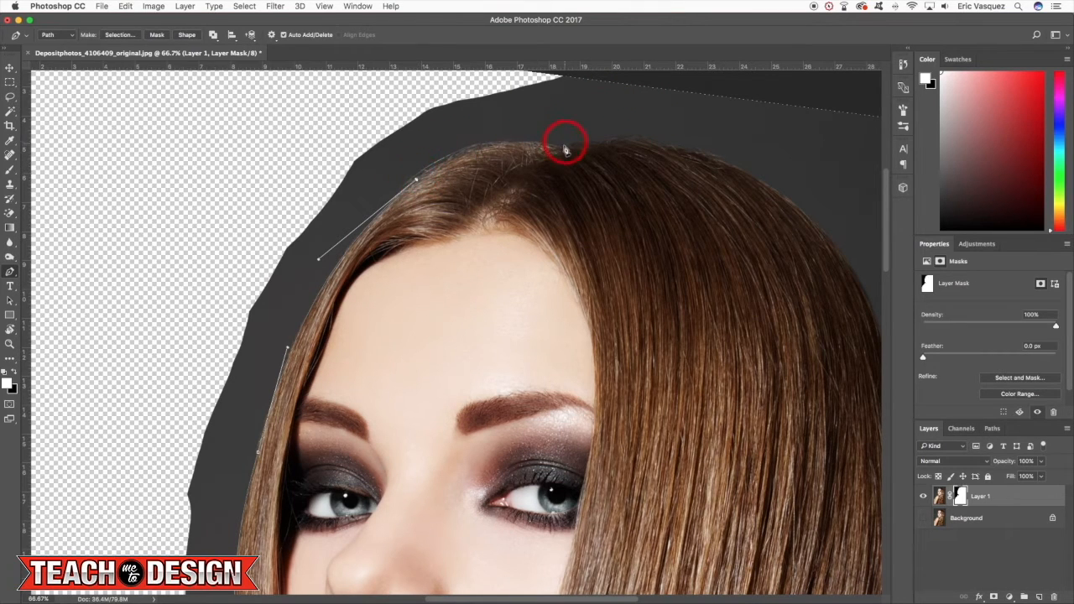
{"action": "left_click_drag", "start_coordinate": [564, 151], "coordinate": [638, 169]}
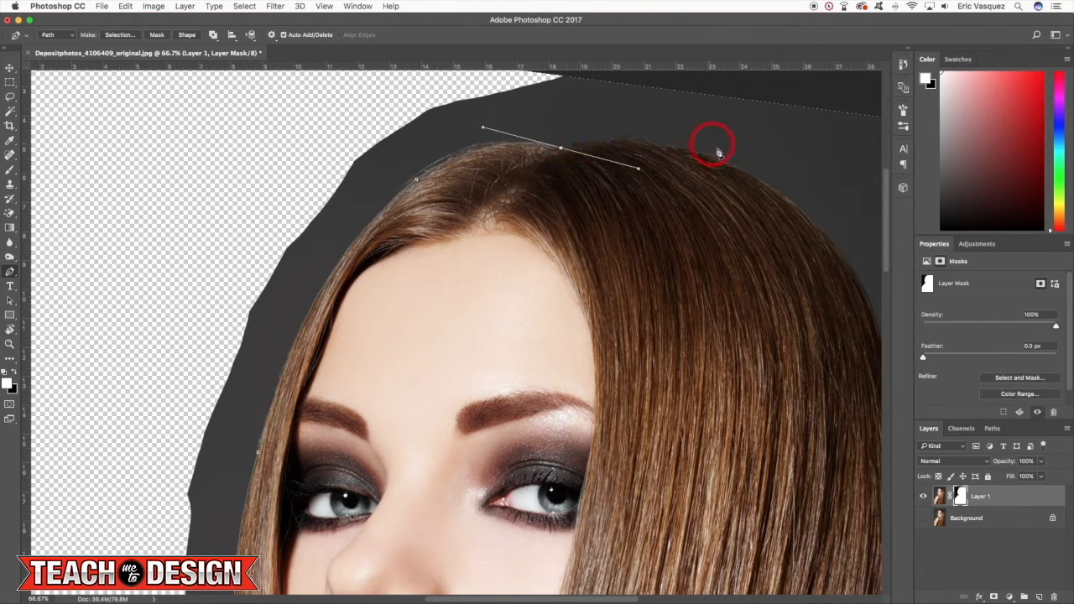
{"action": "left_click_drag", "start_coordinate": [788, 199], "coordinate": [847, 265]}
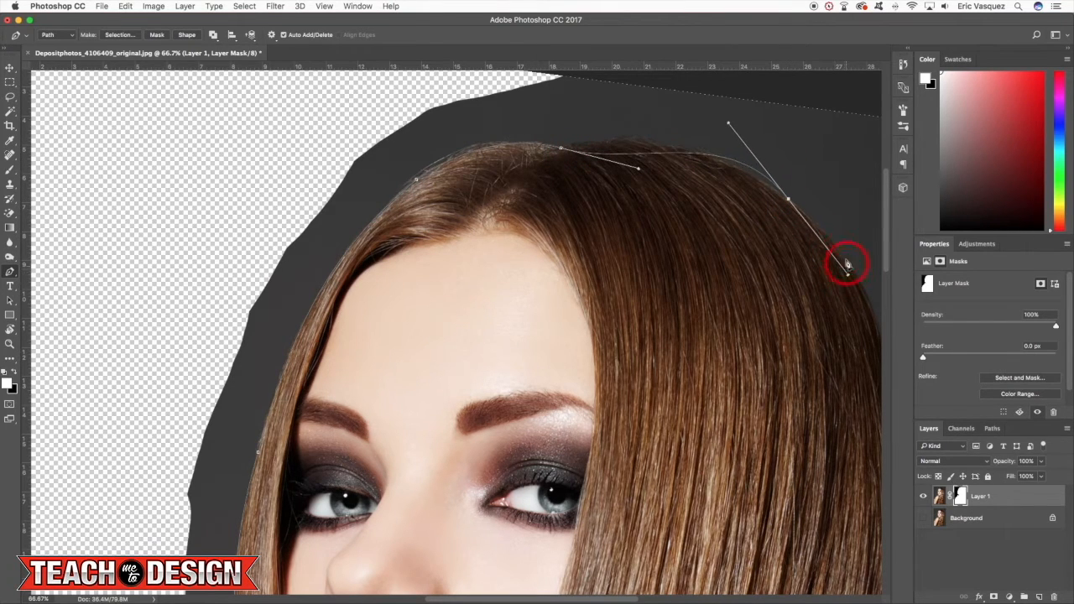
{"action": "key", "text": "super+z"}
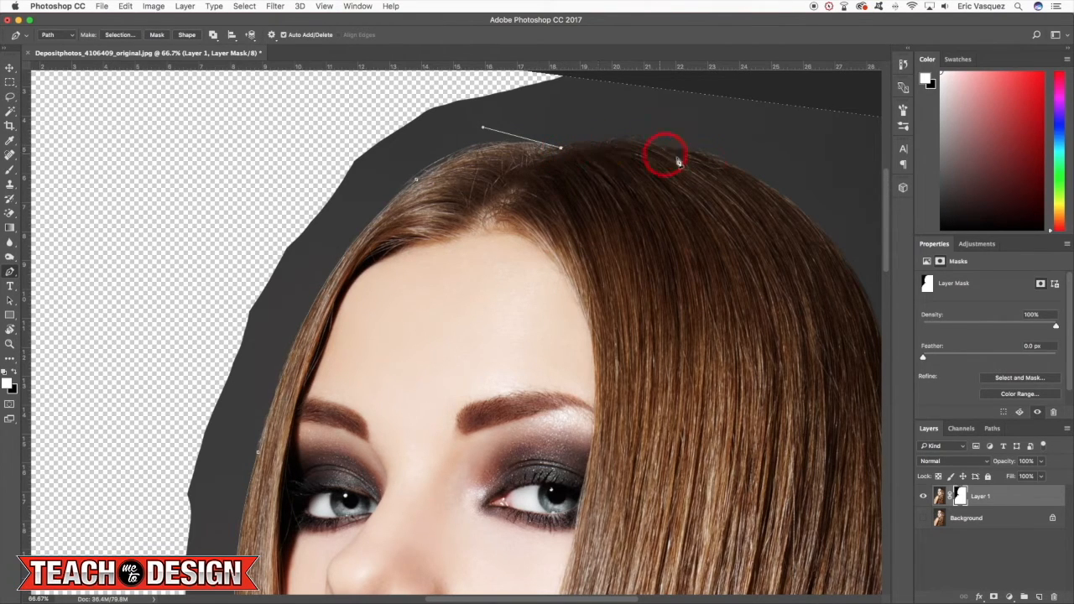
{"action": "left_click_drag", "start_coordinate": [714, 159], "coordinate": [785, 186]}
- Trace the Pen path down the far outer edge of the hair to where it meets the far shoulder
{"action": "left_click_drag", "start_coordinate": [777, 232], "coordinate": [554, 176]}
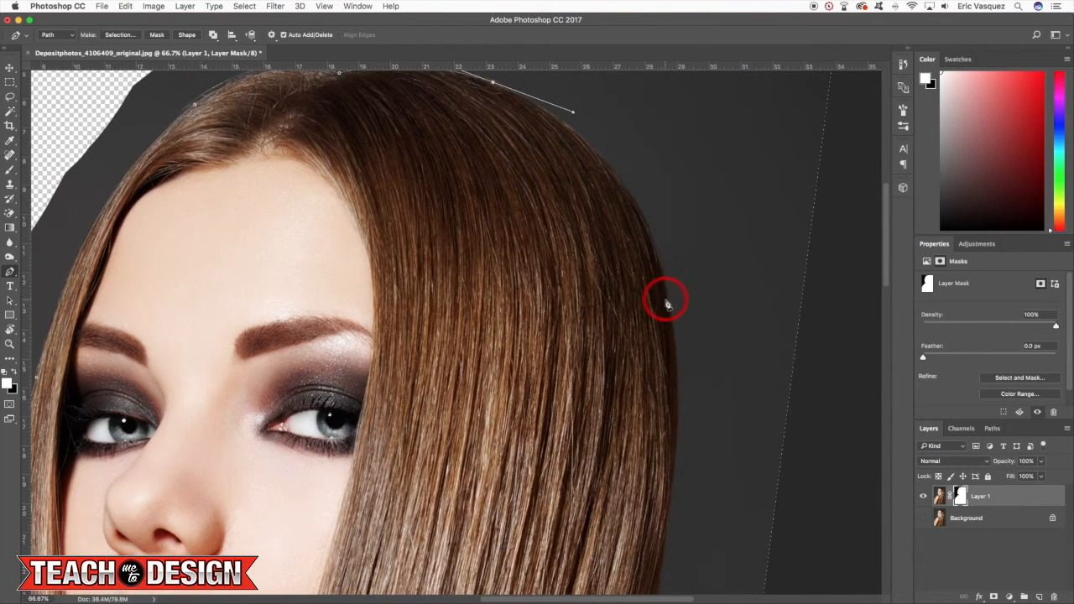
{"action": "left_click_drag", "start_coordinate": [669, 302], "coordinate": [685, 417]}
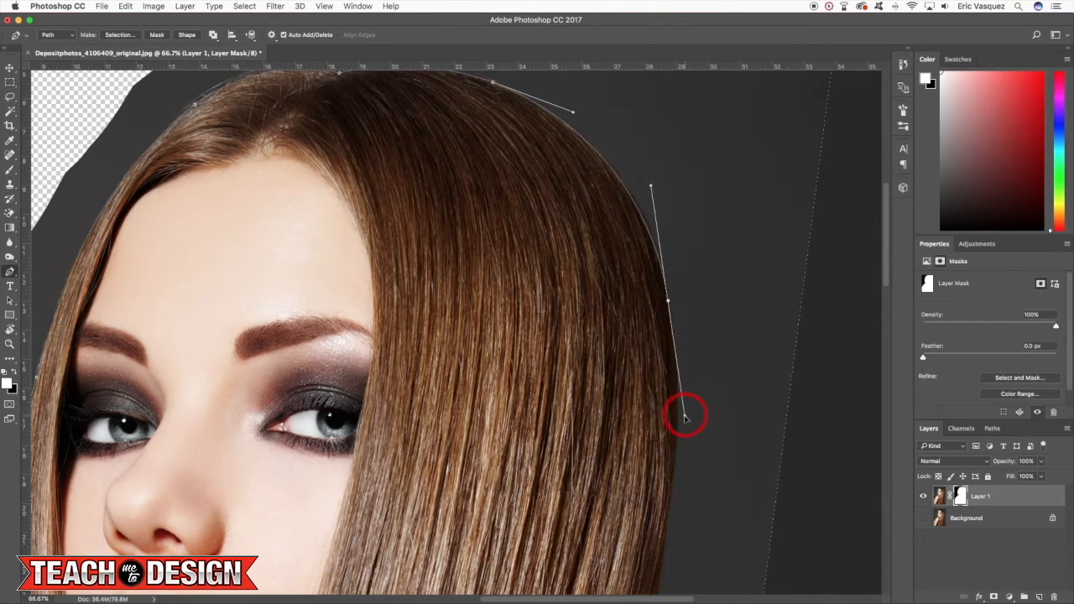
{"action": "left_click_drag", "start_coordinate": [733, 382], "coordinate": [723, 105]}
{"action": "left_click_drag", "start_coordinate": [662, 351], "coordinate": [636, 425]}
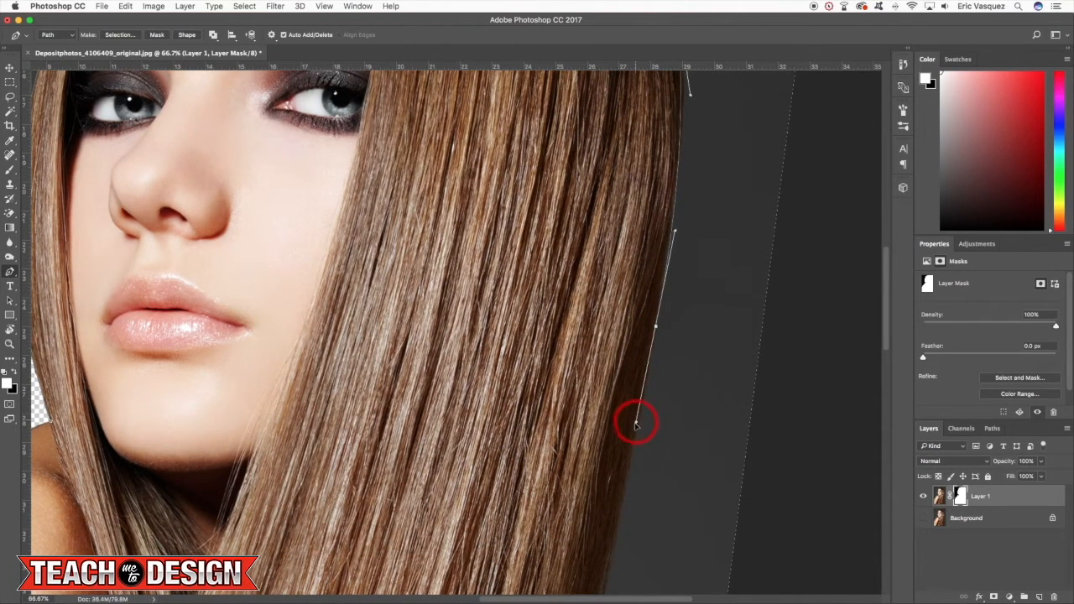
{"action": "left_click_drag", "start_coordinate": [709, 312], "coordinate": [593, 355]}
{"action": "left_click_drag", "start_coordinate": [583, 409], "coordinate": [569, 436]}
{"action": "key", "text": "super+z"}
- Run the Pen path around the backdrop outside the canvas and close it along the near shoulder at the starting point
{"action": "left_click_drag", "start_coordinate": [653, 270], "coordinate": [616, 301]}
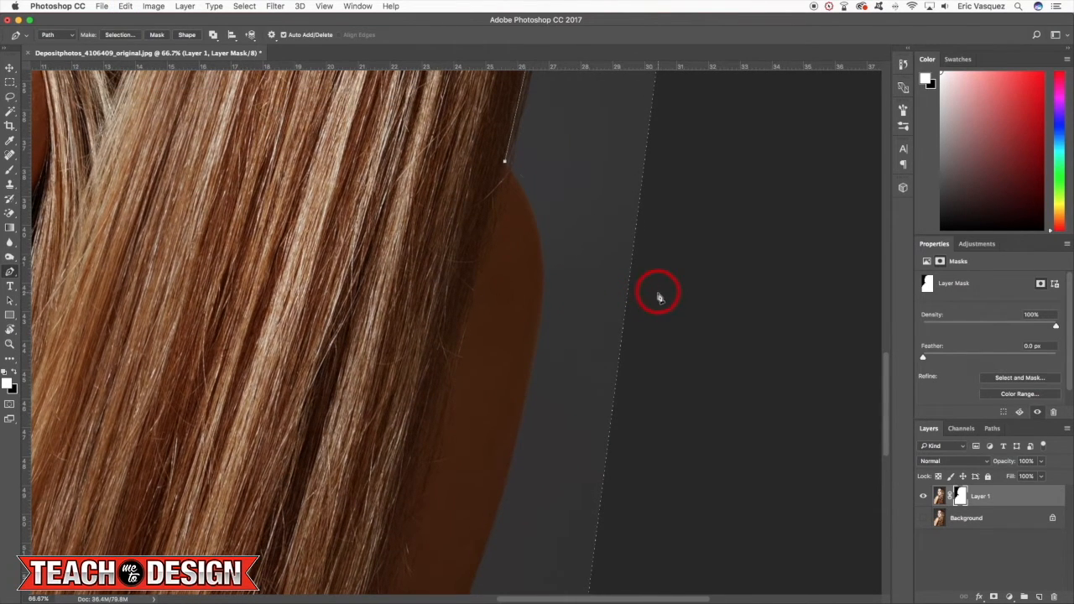
{"action": "key", "text": "super+minus"}
{"action": "key", "text": "super+minus"}
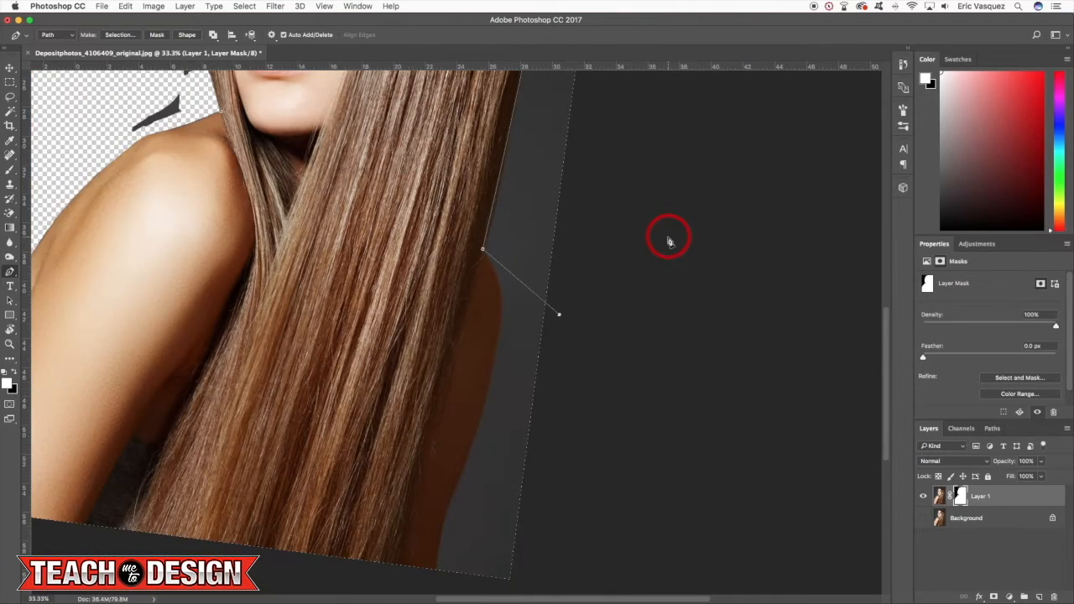
{"action": "key", "text": "r"}
{"action": "left_click", "coordinate": [543, 117]}
{"action": "left_click_drag", "start_coordinate": [543, 116], "coordinate": [619, 340]}
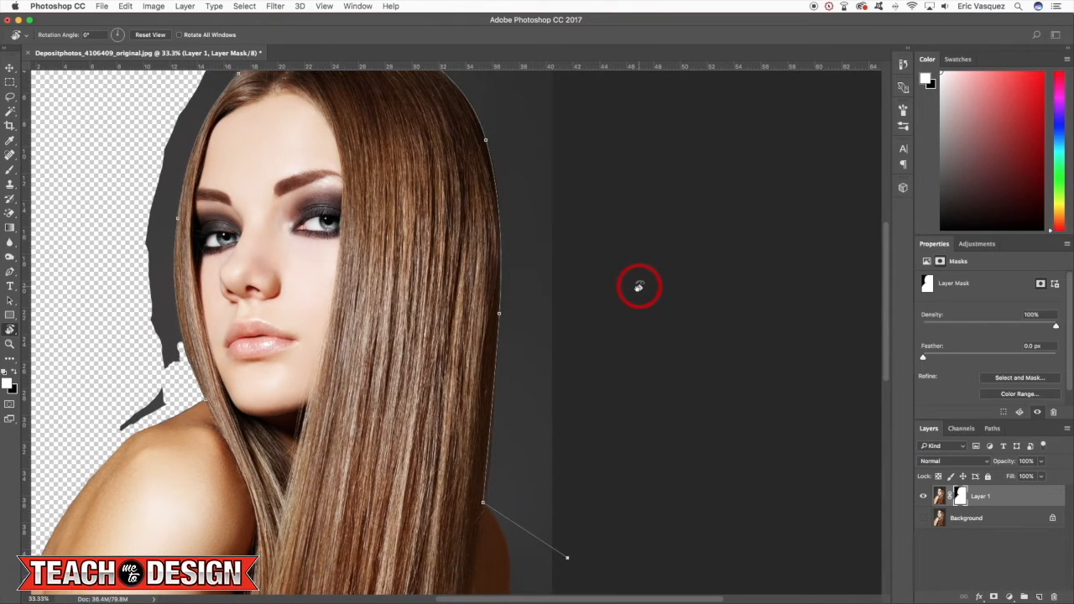
{"action": "key", "text": "p"}
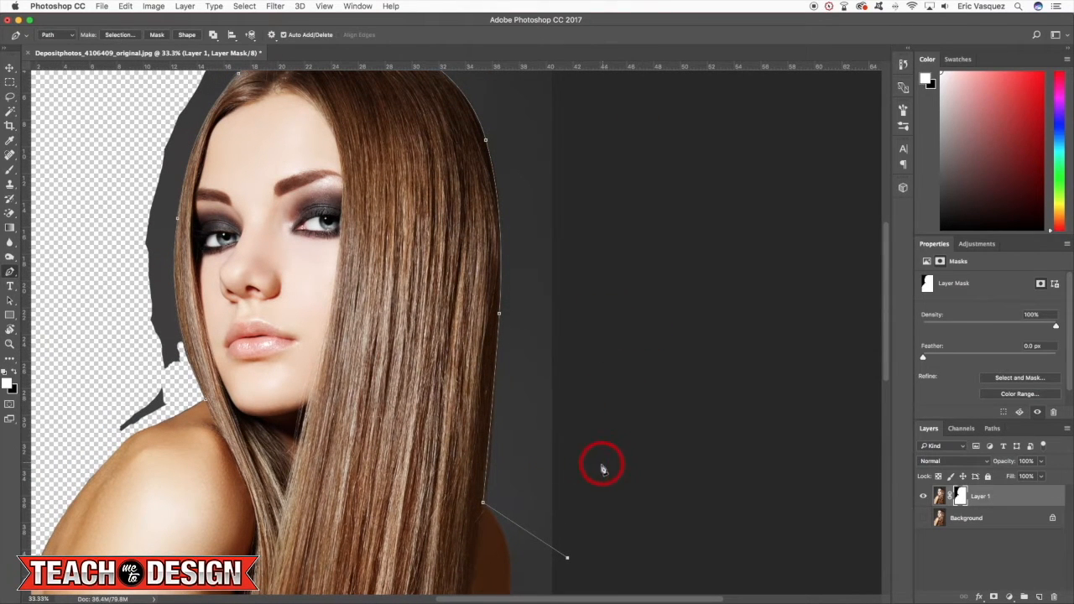
{"action": "key", "text": "super+minus"}
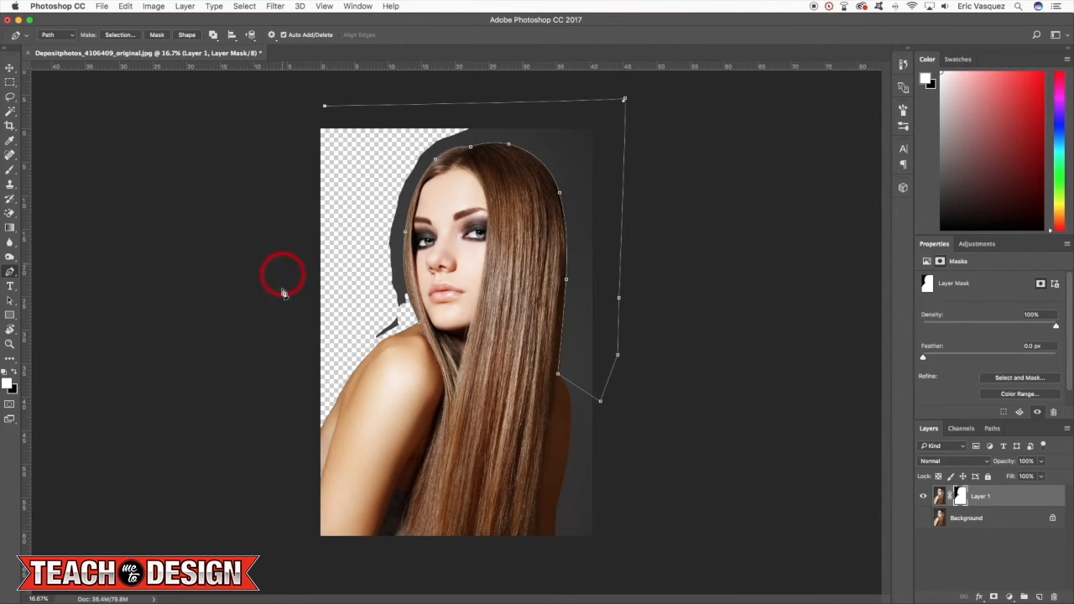
{"action": "key", "text": "super+plus"}
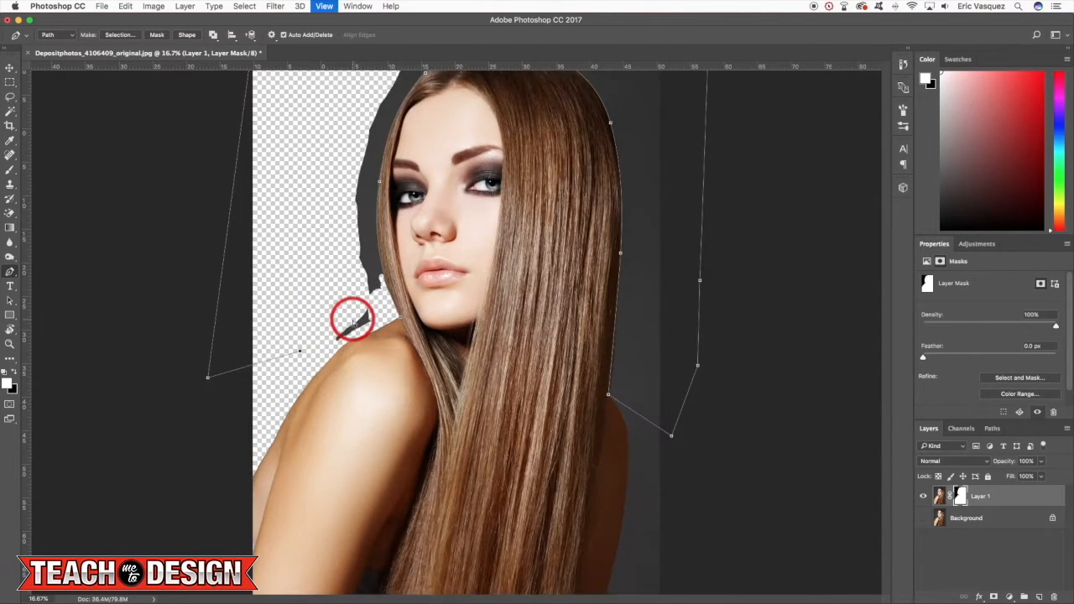
{"action": "left_click_drag", "start_coordinate": [287, 353], "coordinate": [315, 344]}
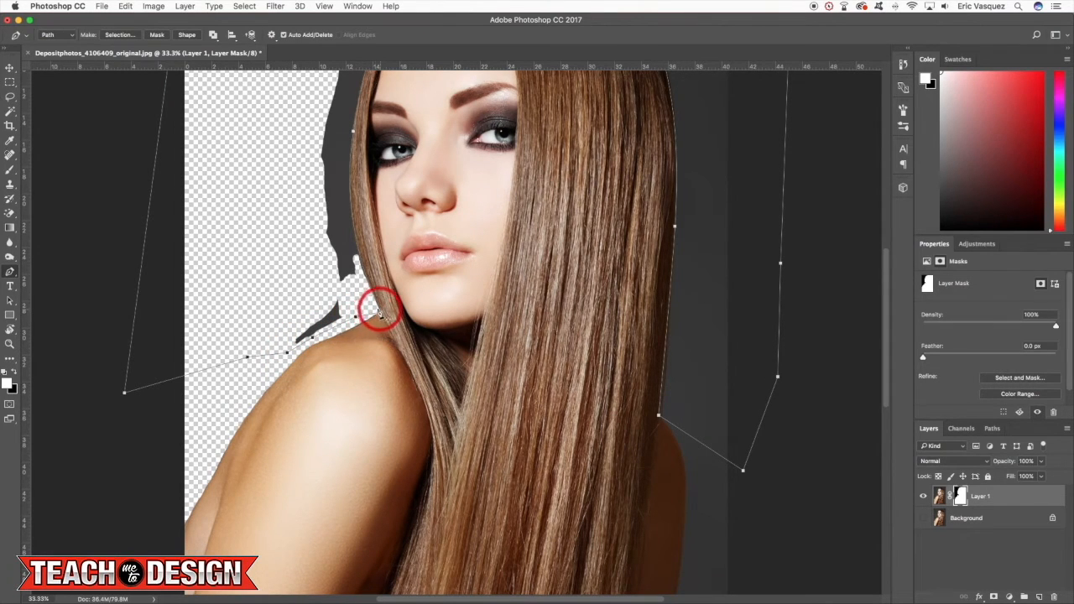
{"action": "scroll", "coordinate": [352, 307], "scroll_direction": "down", "scroll_amount": 3}
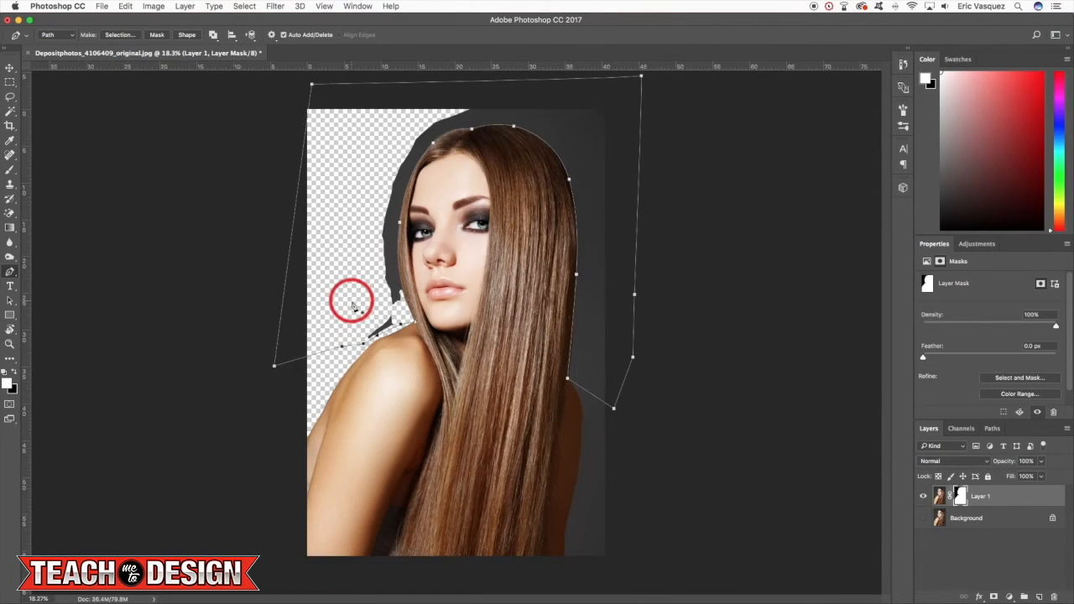
- Convert the closed path to a selection and hide the backdrop inside it by filling the layer mask with black
{"action": "key", "text": "super+Return"}
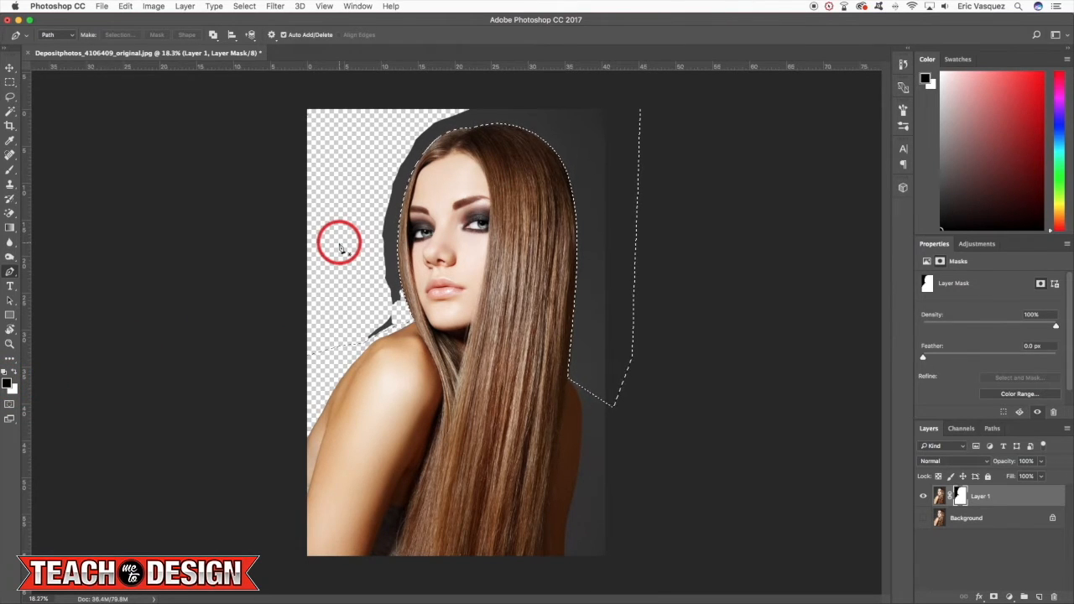
{"action": "key", "text": "Delete"}
{"action": "key", "text": "ctrl+d"}
- Mask out the backdrop around the top curve of the far shoulder with a black 30 px brush in a rotated view
{"action": "key", "text": "ctrl+plus"}
{"action": "key", "text": "ctrl+plus"}
{"action": "key", "text": "super+plus"}
{"action": "left_click_drag", "start_coordinate": [635, 317], "coordinate": [421, 123]}
{"action": "key", "text": "r"}
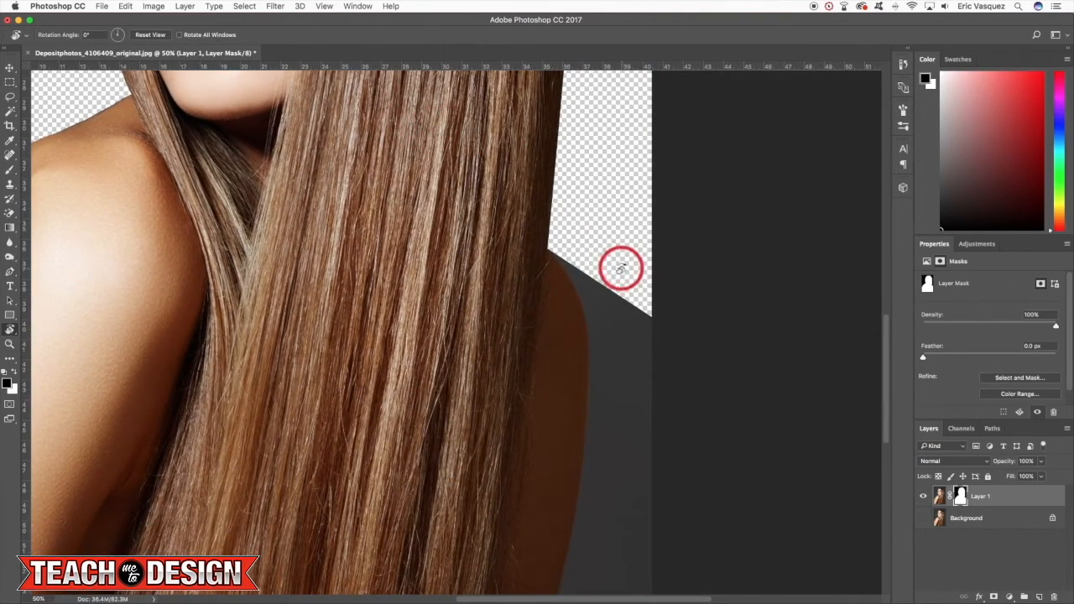
{"action": "mouse_move", "coordinate": [621, 268]}
{"action": "left_mouse_down"}
{"action": "mouse_move", "coordinate": [588, 197]}
{"action": "mouse_move", "coordinate": [495, 173]}
{"action": "mouse_move", "coordinate": [452, 191]}
{"action": "mouse_move", "coordinate": [392, 260]}
{"action": "mouse_move", "coordinate": [365, 222]}
{"action": "mouse_move", "coordinate": [344, 265]}
{"action": "mouse_move", "coordinate": [364, 240]}
{"action": "left_mouse_up"}
{"action": "key", "text": "b"}
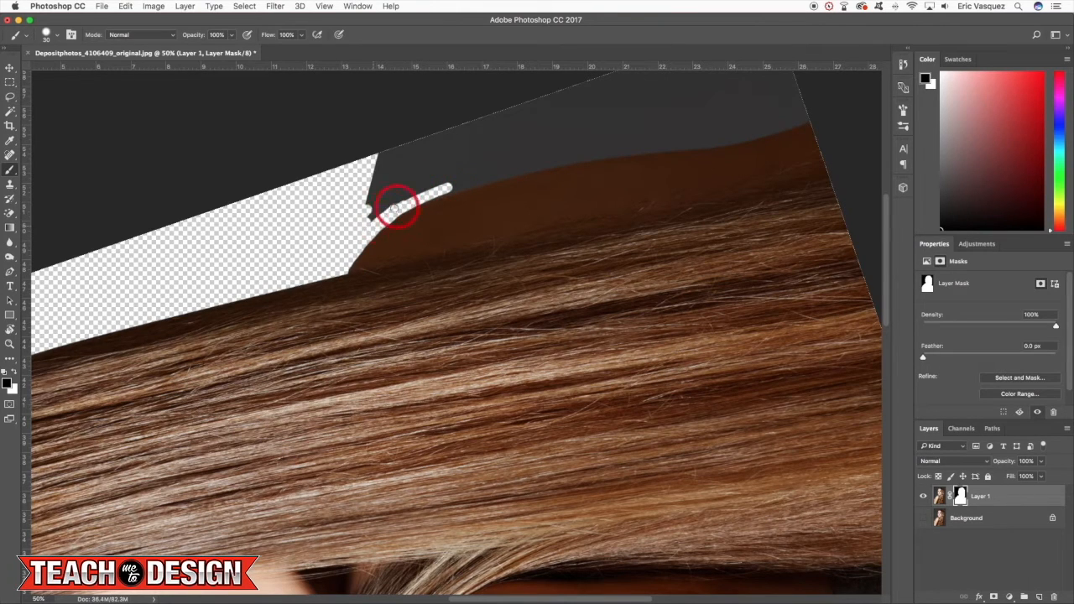
{"action": "left_click_drag", "start_coordinate": [358, 236], "coordinate": [344, 261]}
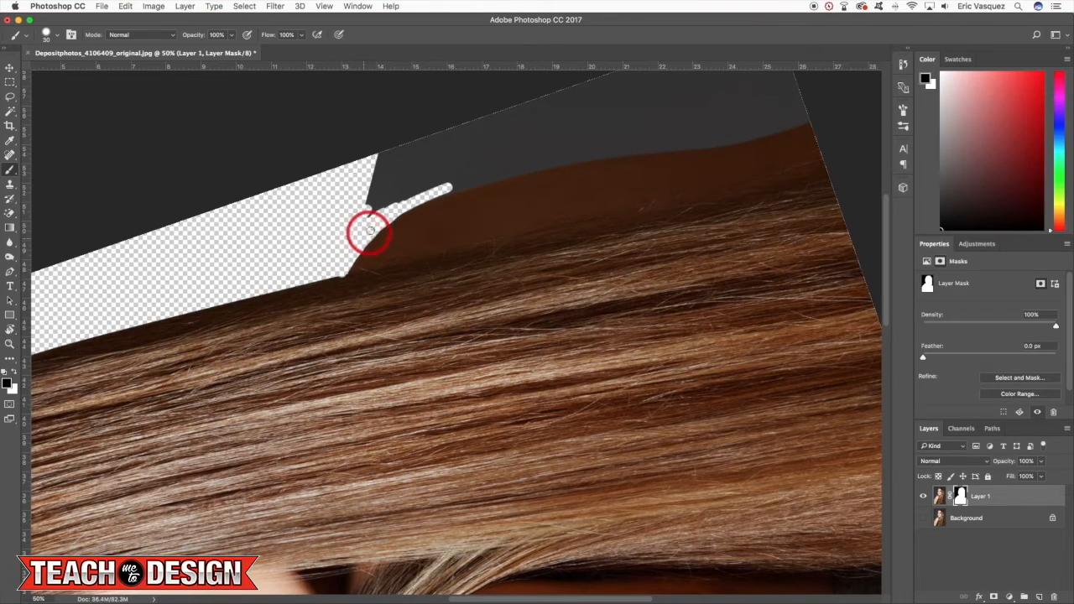
{"action": "left_click_drag", "start_coordinate": [450, 178], "coordinate": [409, 186]}
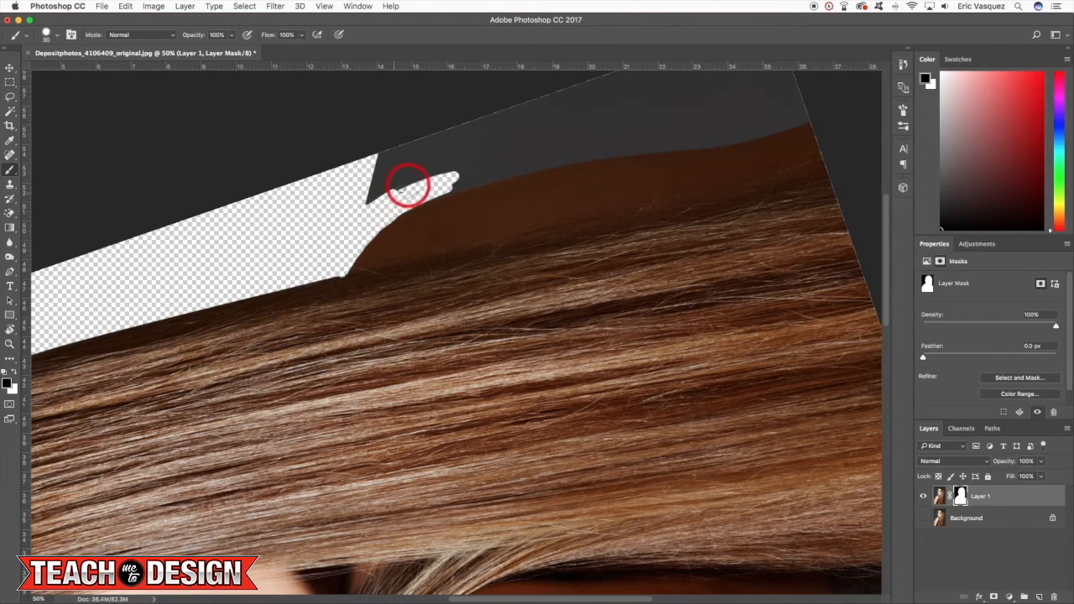
- Restore the nicked hair edge beside the far shoulder with white and extend the black-painted strip of backdrop along the arm
{"action": "key", "text": "x"}
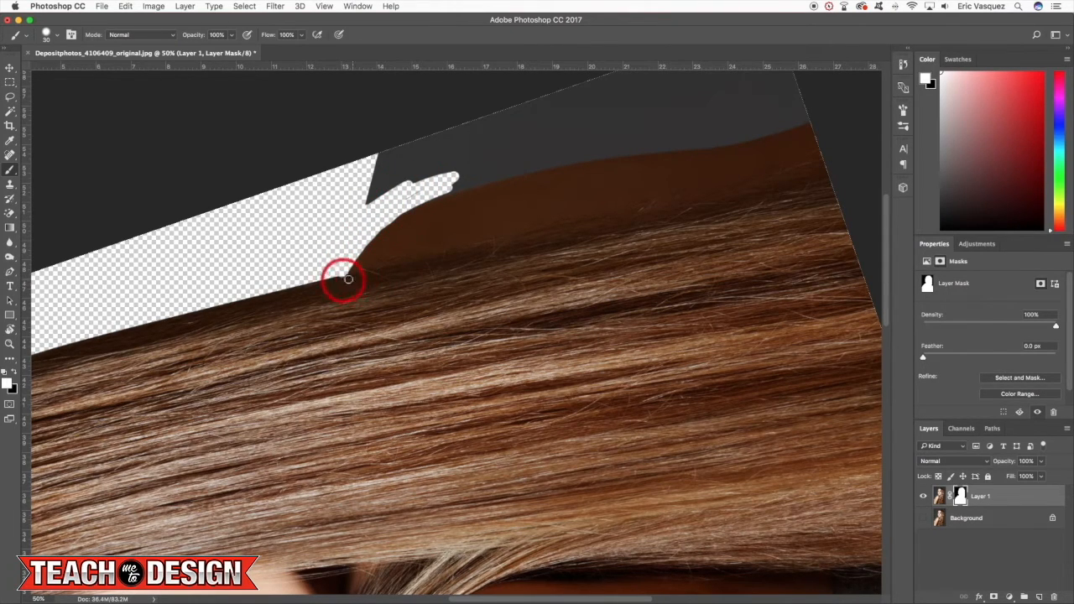
{"action": "key", "text": "x"}
{"action": "mouse_move", "coordinate": [439, 161]}
{"action": "left_mouse_down"}
{"action": "mouse_move", "coordinate": [377, 199]}
{"action": "mouse_move", "coordinate": [555, 140]}
{"action": "left_mouse_up"}
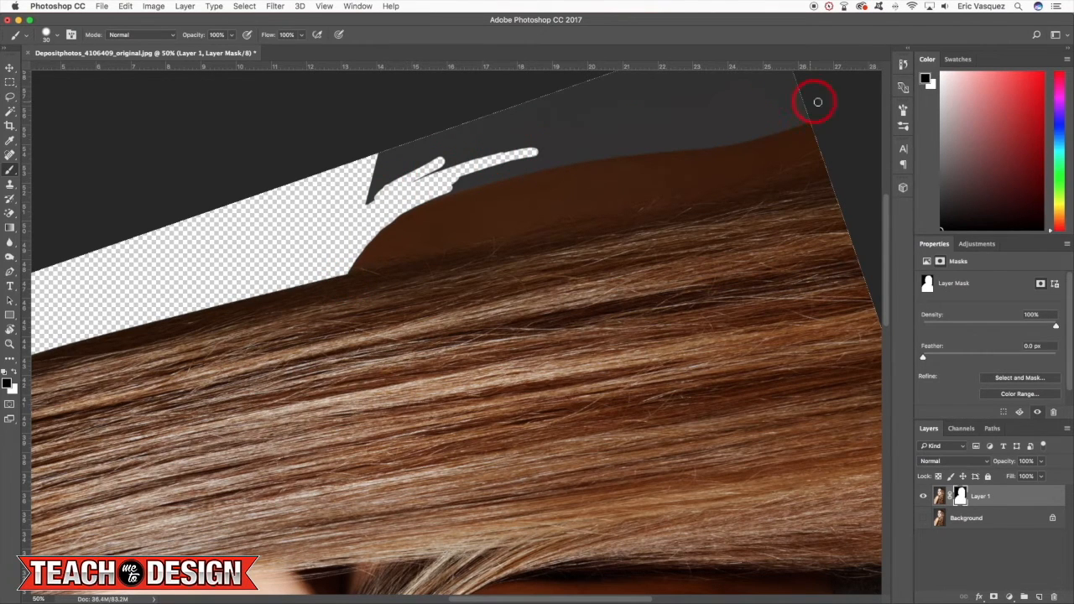
- Mask out the backdrop along the far arm's outer contour from the shoulder to the canvas edge, enlarging the brush to 35 px
{"action": "key", "text": "r"}
{"action": "mouse_move", "coordinate": [814, 112]}
{"action": "left_mouse_down"}
{"action": "mouse_move", "coordinate": [750, 91]}
{"action": "mouse_move", "coordinate": [581, 243]}
{"action": "left_mouse_up"}
{"action": "key", "text": "b"}
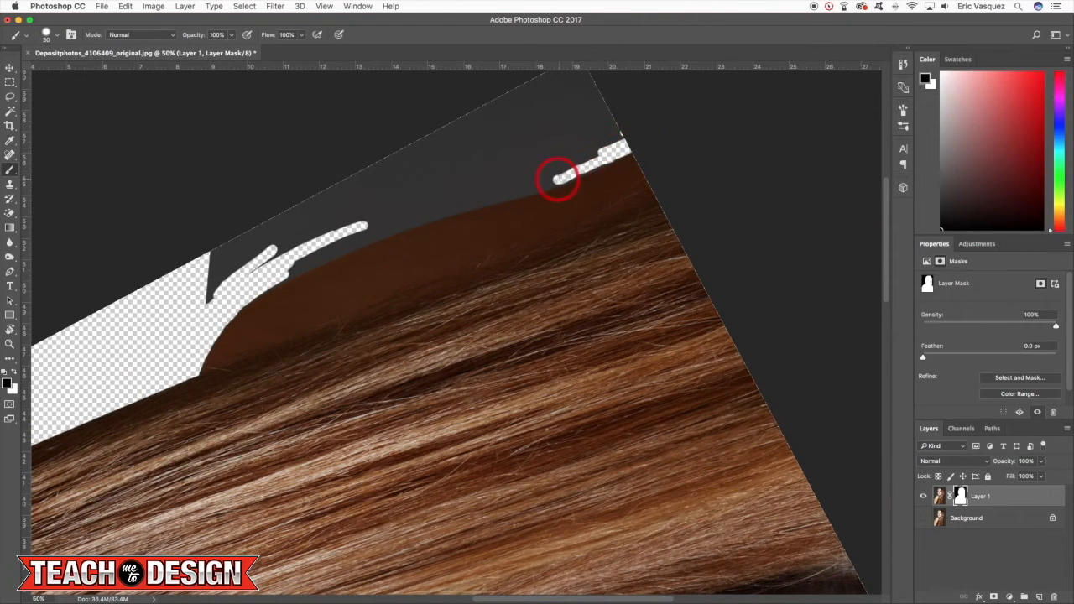
{"action": "left_click_drag", "start_coordinate": [454, 251], "coordinate": [574, 195]}
{"action": "mouse_move", "coordinate": [406, 205]}
{"action": "left_mouse_down"}
{"action": "mouse_move", "coordinate": [385, 220]}
{"action": "mouse_move", "coordinate": [518, 170]}
{"action": "mouse_move", "coordinate": [396, 210]}
{"action": "mouse_move", "coordinate": [430, 198]}
{"action": "mouse_move", "coordinate": [376, 232]}
{"action": "mouse_move", "coordinate": [465, 181]}
{"action": "mouse_move", "coordinate": [391, 203]}
{"action": "mouse_move", "coordinate": [311, 247]}
{"action": "mouse_move", "coordinate": [330, 227]}
{"action": "mouse_move", "coordinate": [319, 199]}
{"action": "mouse_move", "coordinate": [335, 190]}
{"action": "mouse_move", "coordinate": [315, 226]}
{"action": "mouse_move", "coordinate": [444, 146]}
{"action": "left_mouse_up"}
{"action": "left_click_drag", "start_coordinate": [528, 158], "coordinate": [513, 166]}
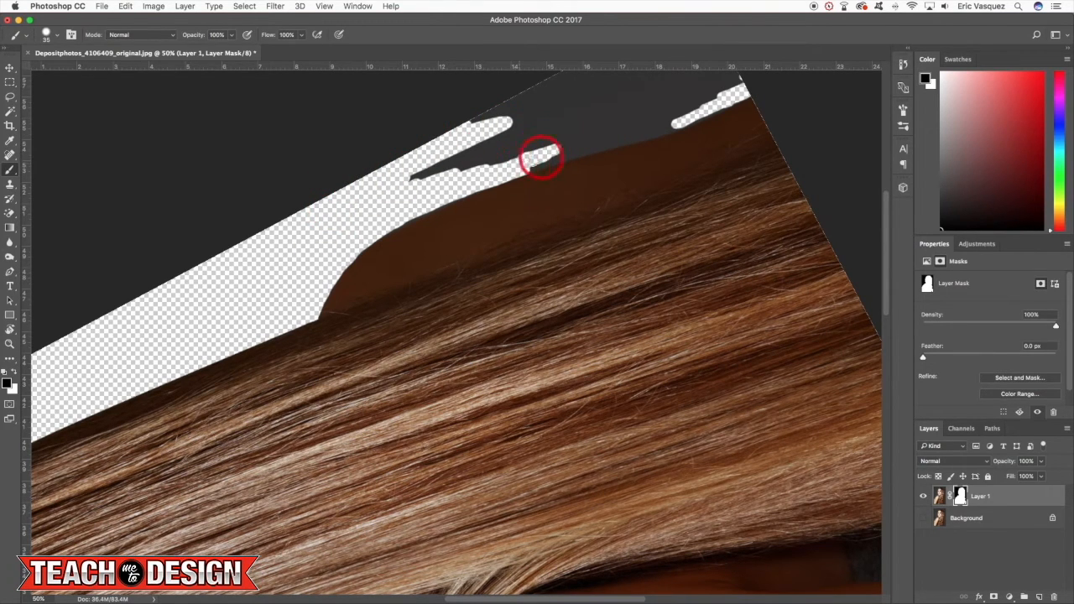
{"action": "left_click_drag", "start_coordinate": [532, 165], "coordinate": [613, 141]}
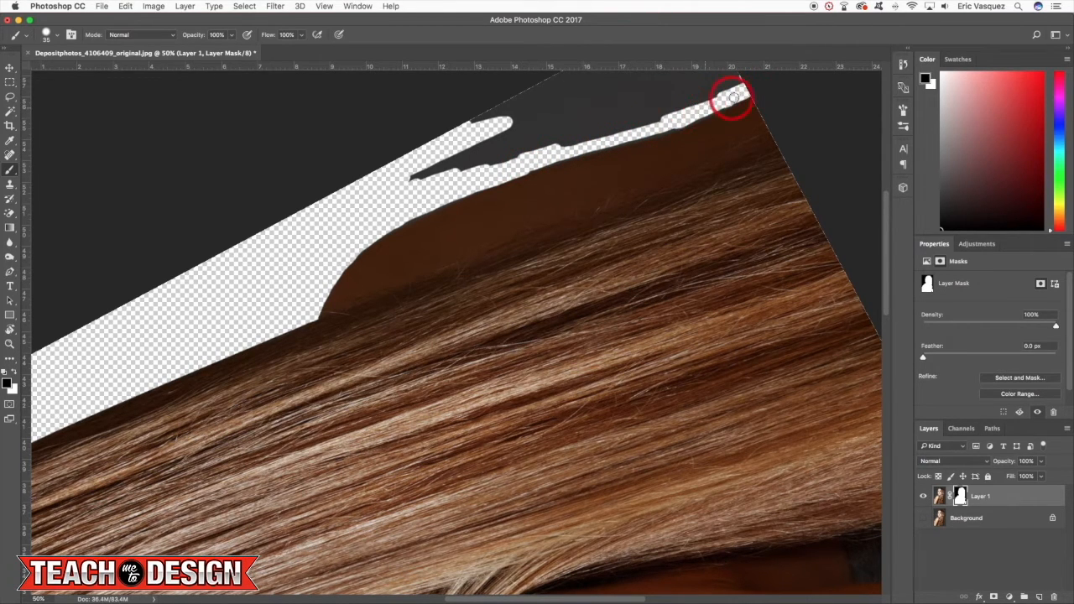
- Touch up the far arm's contour near the canvas edge by painting white on the mask, then return to black
{"action": "key", "text": "x"}
{"action": "left_click_drag", "start_coordinate": [654, 124], "coordinate": [690, 132]}
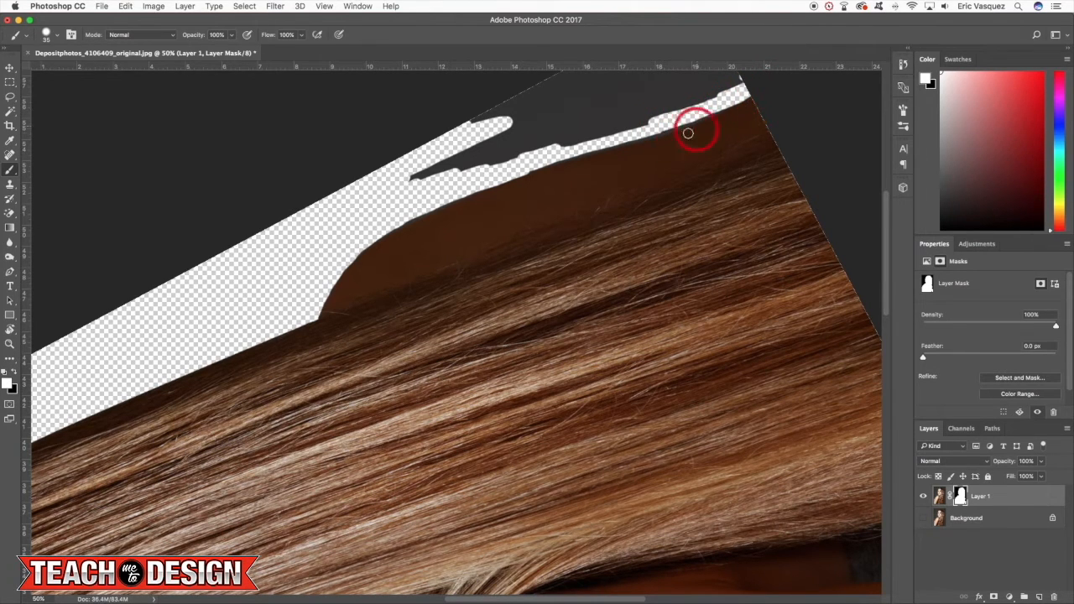
{"action": "key", "text": "x"}
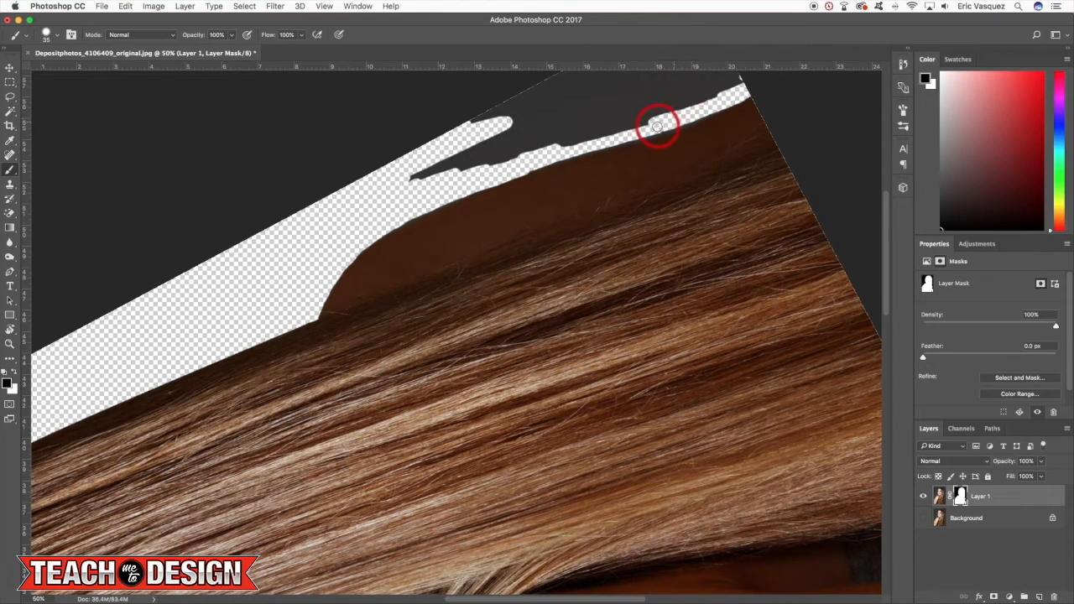
- Mask out more backdrop beside the far arm and smooth the shoulder's curve by painting white with a 25 px brush
{"action": "mouse_move", "coordinate": [743, 91]}
{"action": "left_mouse_down"}
{"action": "mouse_move", "coordinate": [527, 148]}
{"action": "mouse_move", "coordinate": [449, 147]}
{"action": "left_mouse_up"}
{"action": "key", "text": "super+plus"}
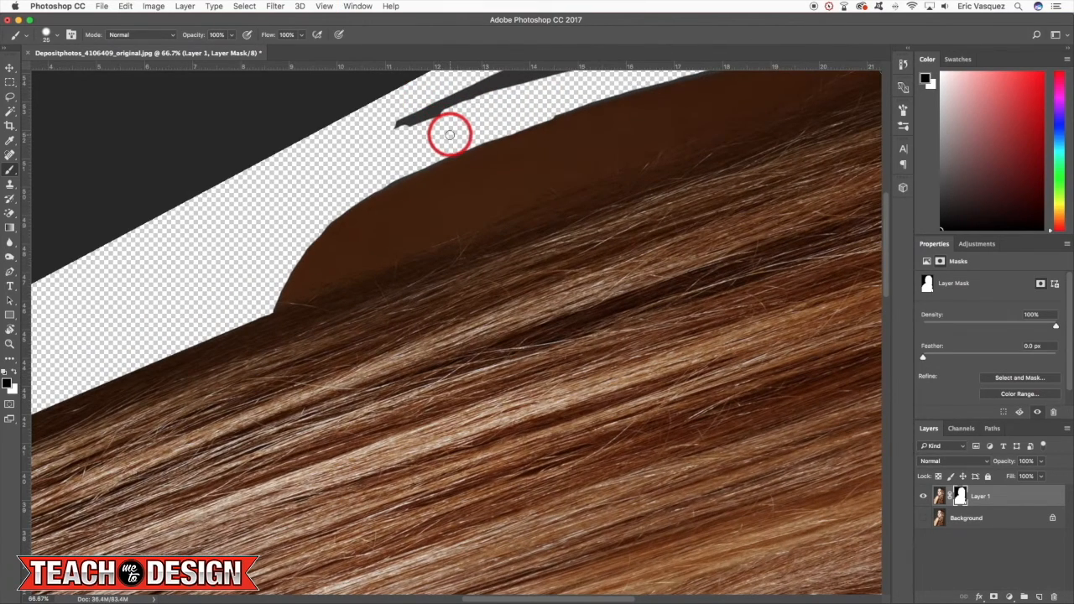
{"action": "key", "text": "x"}
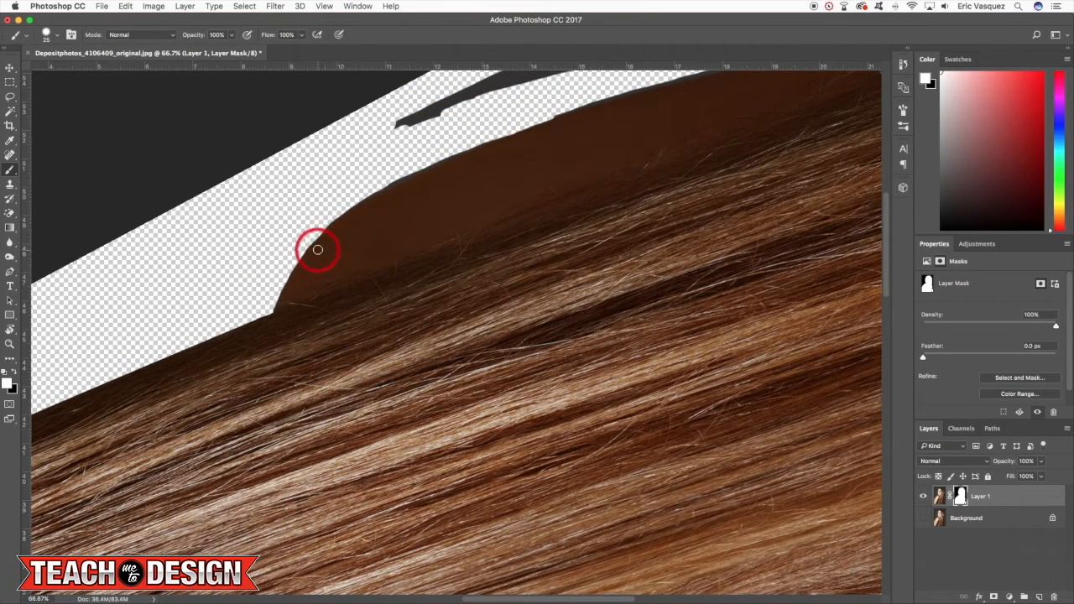
{"action": "left_click_drag", "start_coordinate": [305, 269], "coordinate": [394, 184]}
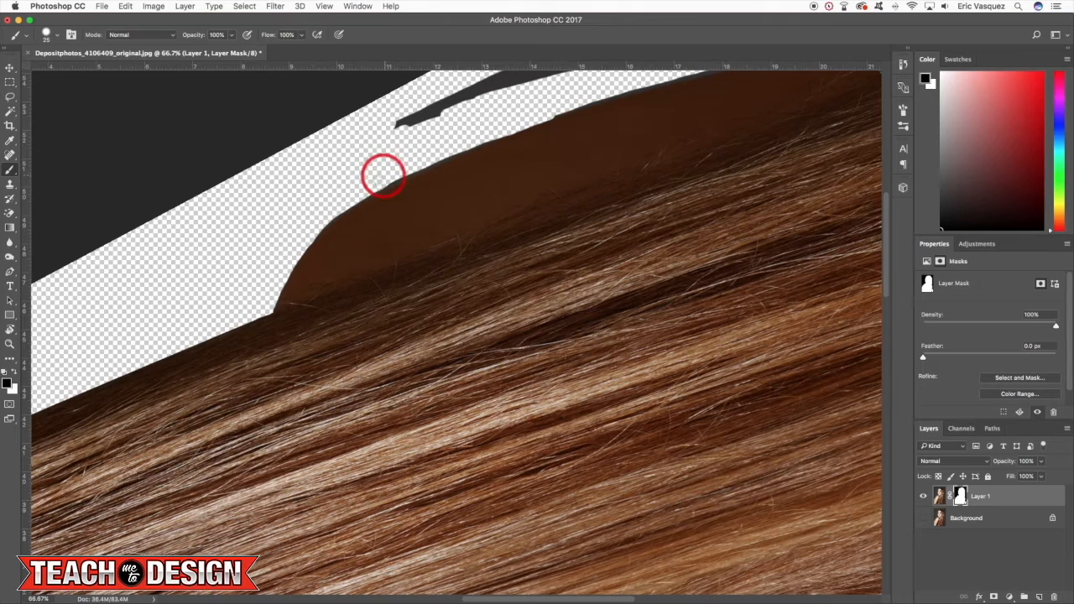
- Paint black with the 25 px brush to mask the grey sliver along the far arm's contour up to the canvas edge
{"action": "key", "text": "x"}
{"action": "left_click_drag", "start_coordinate": [378, 181], "coordinate": [513, 127]}
{"action": "mouse_move", "coordinate": [599, 122]}
{"action": "left_mouse_down"}
{"action": "mouse_move", "coordinate": [453, 202]}
{"action": "mouse_move", "coordinate": [420, 182]}
{"action": "mouse_move", "coordinate": [405, 187]}
{"action": "mouse_move", "coordinate": [563, 127]}
{"action": "mouse_move", "coordinate": [492, 149]}
{"action": "mouse_move", "coordinate": [462, 170]}
{"action": "mouse_move", "coordinate": [719, 83]}
{"action": "left_mouse_up"}
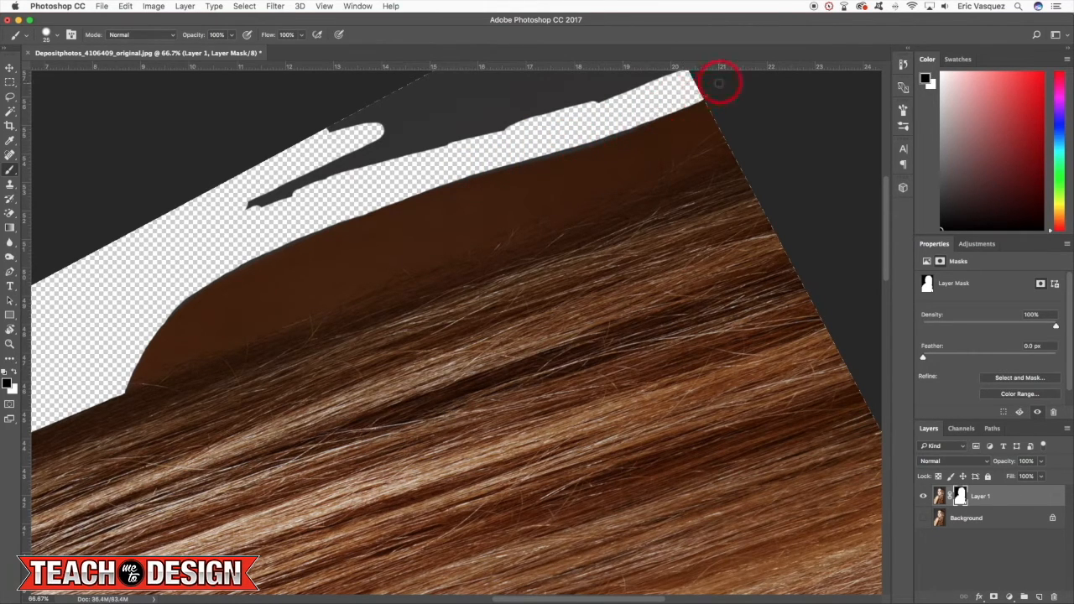
{"action": "mouse_move", "coordinate": [694, 94]}
{"action": "left_mouse_down"}
{"action": "mouse_move", "coordinate": [708, 91]}
{"action": "mouse_move", "coordinate": [619, 120]}
{"action": "mouse_move", "coordinate": [708, 91]}
{"action": "left_mouse_up"}
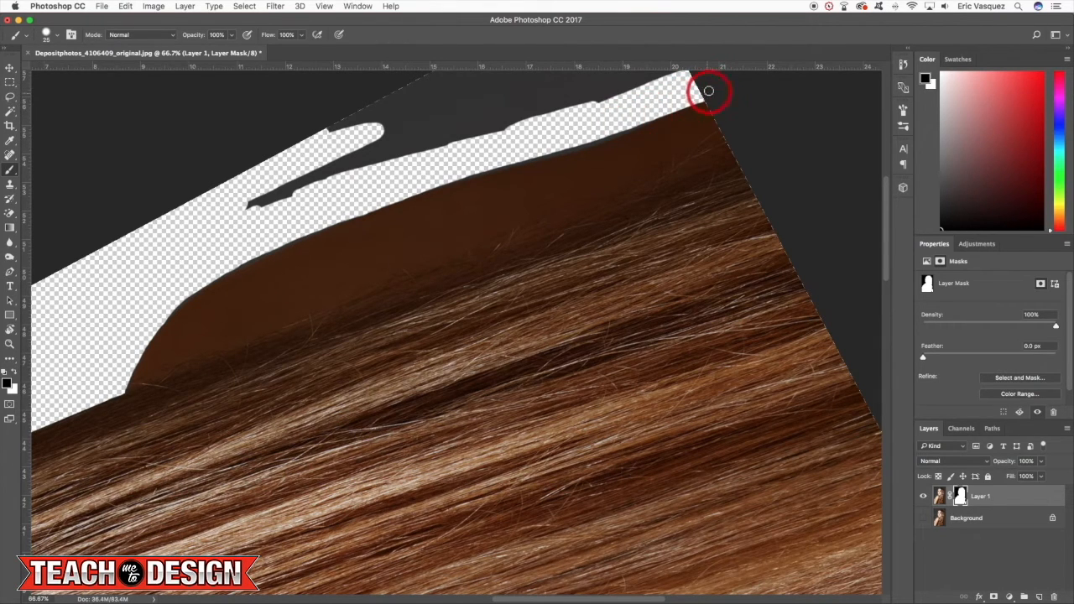
{"action": "left_click_drag", "start_coordinate": [479, 148], "coordinate": [497, 156]}
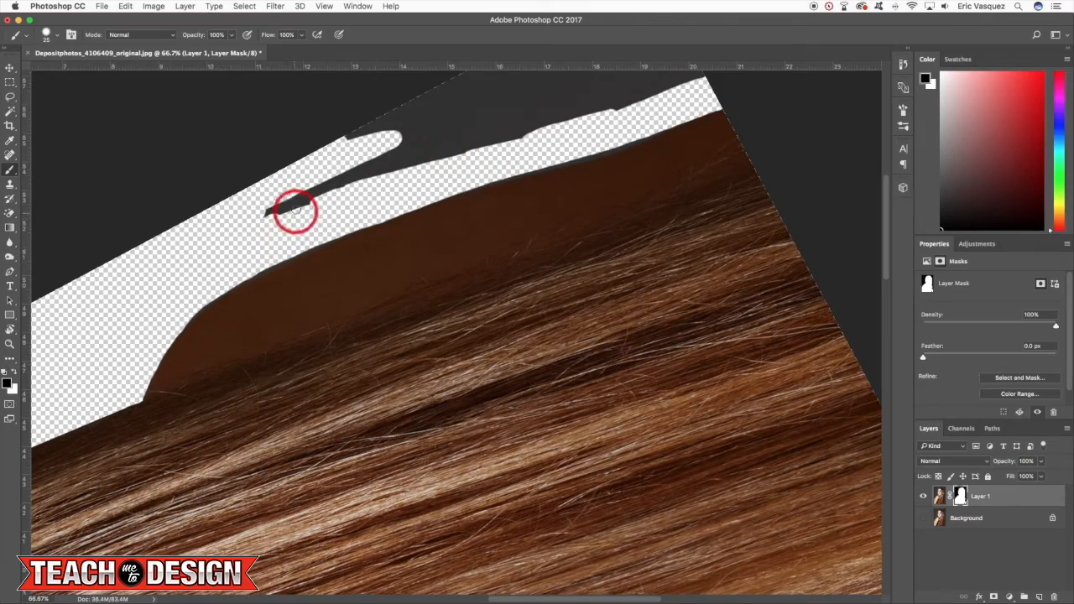
- Mask out the leftover backdrop patch between the far arm and the canvas border with a black 90 px brush
{"action": "key", "text": "r"}
{"action": "left_click_drag", "start_coordinate": [481, 240], "coordinate": [524, 428]}
{"action": "mouse_move", "coordinate": [537, 376]}
{"action": "left_mouse_down"}
{"action": "mouse_move", "coordinate": [512, 338]}
{"action": "mouse_move", "coordinate": [504, 270]}
{"action": "left_mouse_up"}
{"action": "key", "text": "b"}
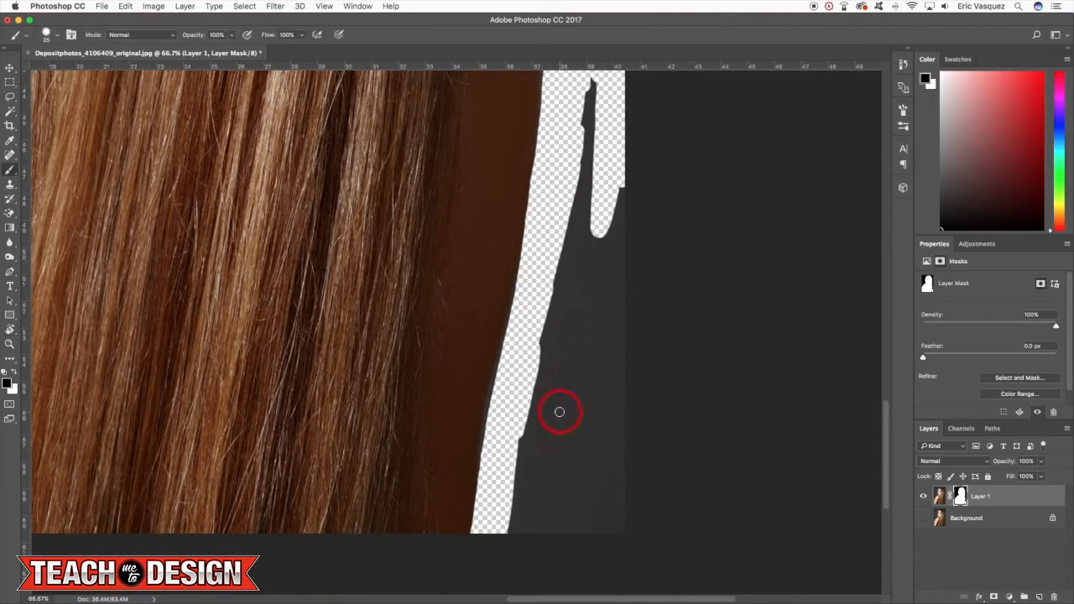
{"action": "mouse_move", "coordinate": [539, 436]}
{"action": "left_mouse_down"}
{"action": "mouse_move", "coordinate": [525, 470]}
{"action": "mouse_move", "coordinate": [553, 460]}
{"action": "mouse_move", "coordinate": [567, 508]}
{"action": "mouse_move", "coordinate": [620, 554]}
{"action": "mouse_move", "coordinate": [590, 534]}
{"action": "mouse_move", "coordinate": [595, 334]}
{"action": "mouse_move", "coordinate": [560, 319]}
{"action": "mouse_move", "coordinate": [589, 199]}
{"action": "mouse_move", "coordinate": [627, 224]}
{"action": "mouse_move", "coordinate": [618, 338]}
{"action": "mouse_move", "coordinate": [644, 194]}
{"action": "mouse_move", "coordinate": [622, 205]}
{"action": "mouse_move", "coordinate": [588, 183]}
{"action": "mouse_move", "coordinate": [594, 149]}
{"action": "left_mouse_up"}
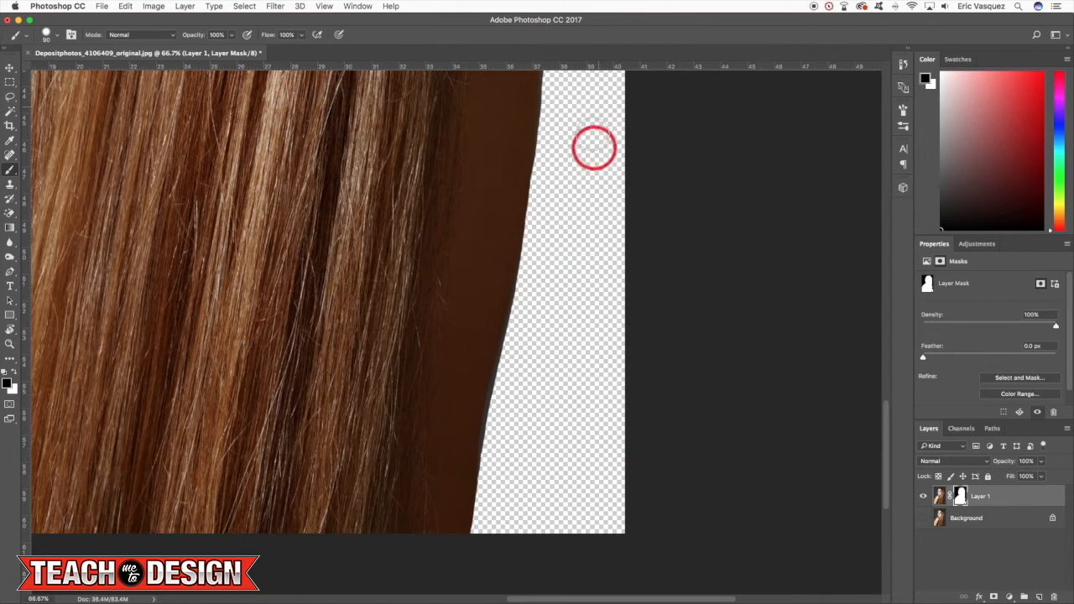
- Trace a Pen path just inside the grey fringe along the far arm, from the lower canvas edge up to the hair at the shoulder
{"action": "key", "text": "p"}
{"action": "scroll", "coordinate": [581, 286], "scroll_direction": "down", "scroll_amount": 1}
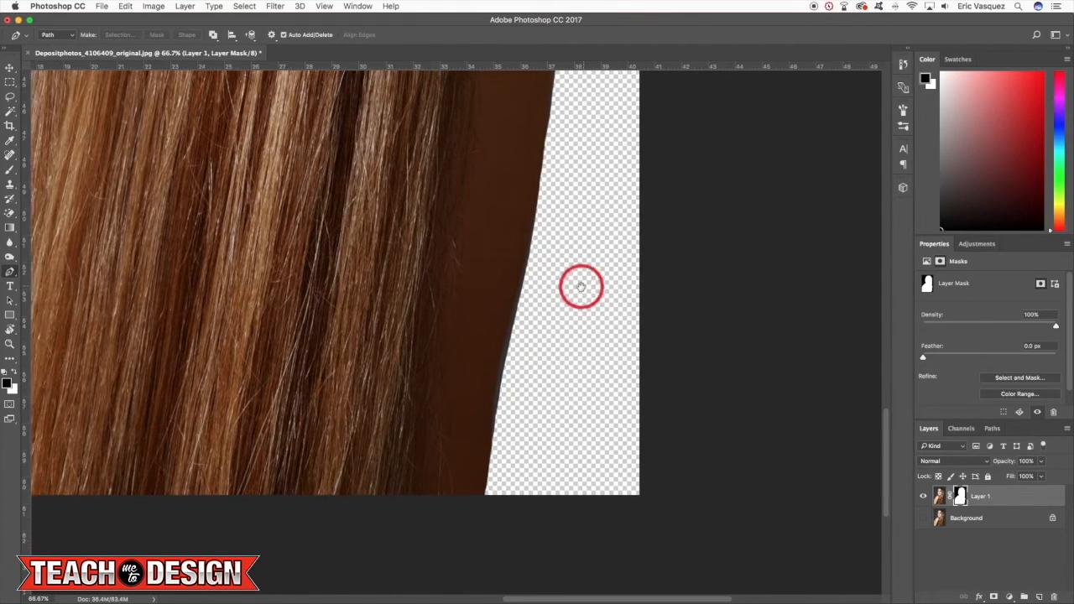
{"action": "key", "text": "super+plus"}
{"action": "scroll", "coordinate": [579, 188], "scroll_direction": "down", "scroll_amount": 3}
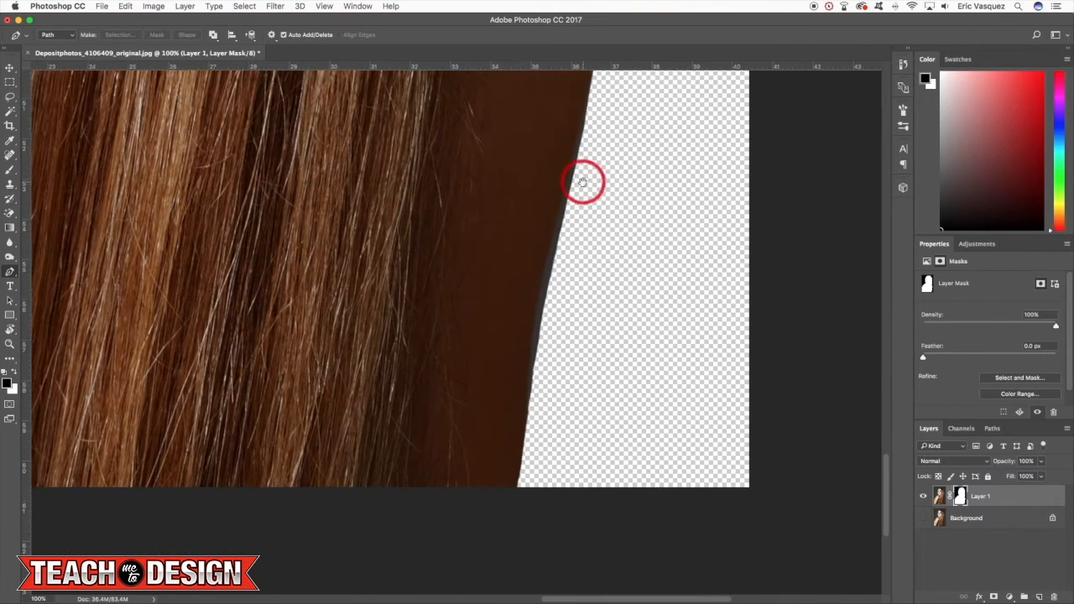
{"action": "left_click", "coordinate": [518, 493]}
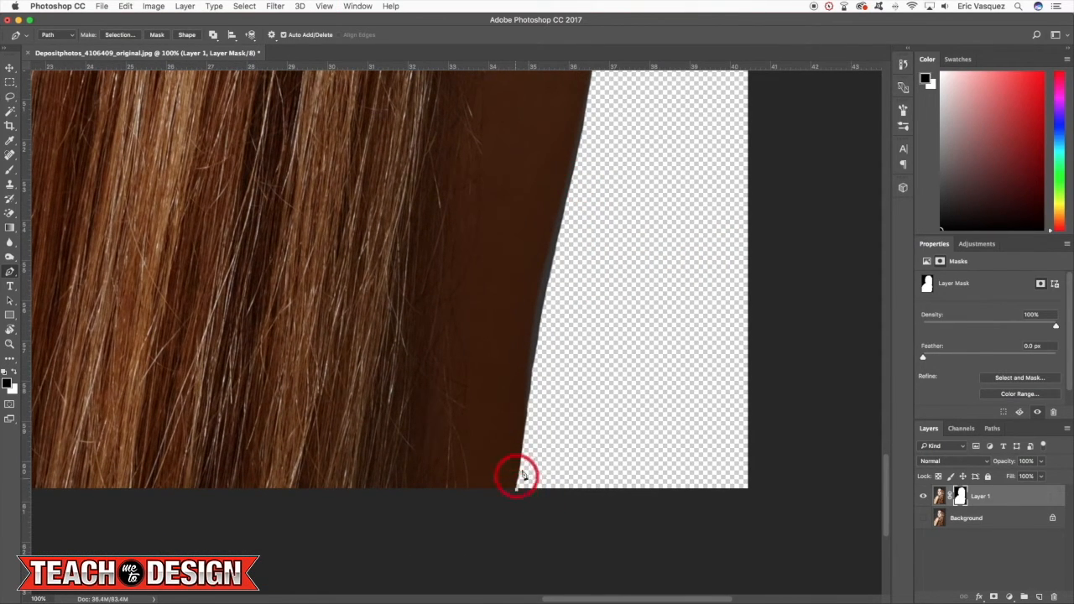
{"action": "scroll", "coordinate": [576, 330], "scroll_direction": "up", "scroll_amount": 3}
{"action": "left_click_drag", "start_coordinate": [538, 277], "coordinate": [570, 151]}
{"action": "scroll", "coordinate": [579, 147], "scroll_direction": "up", "scroll_amount": 3}
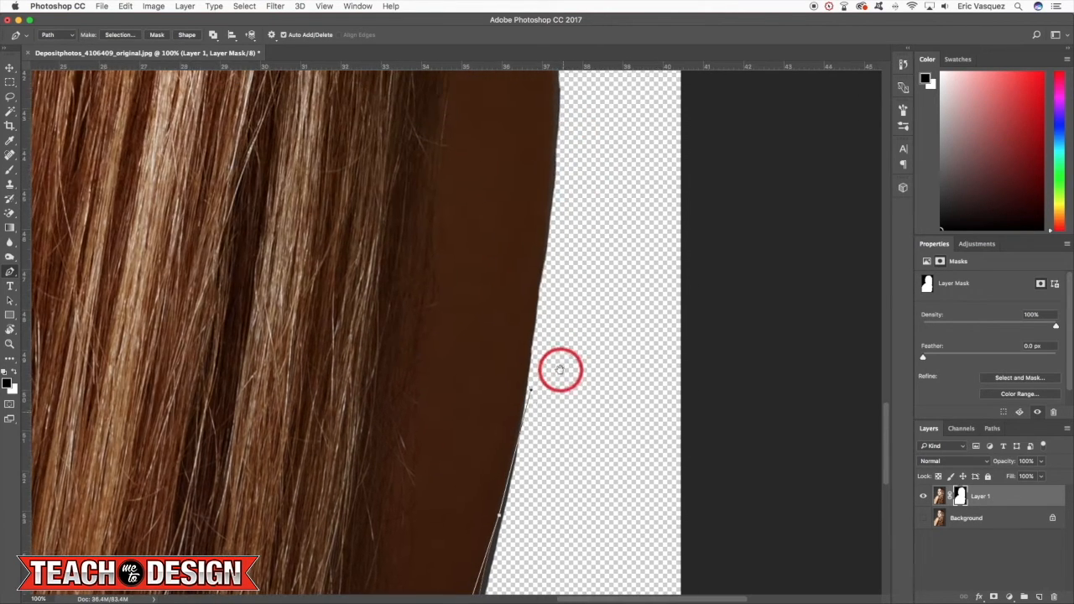
{"action": "left_click", "coordinate": [555, 179]}
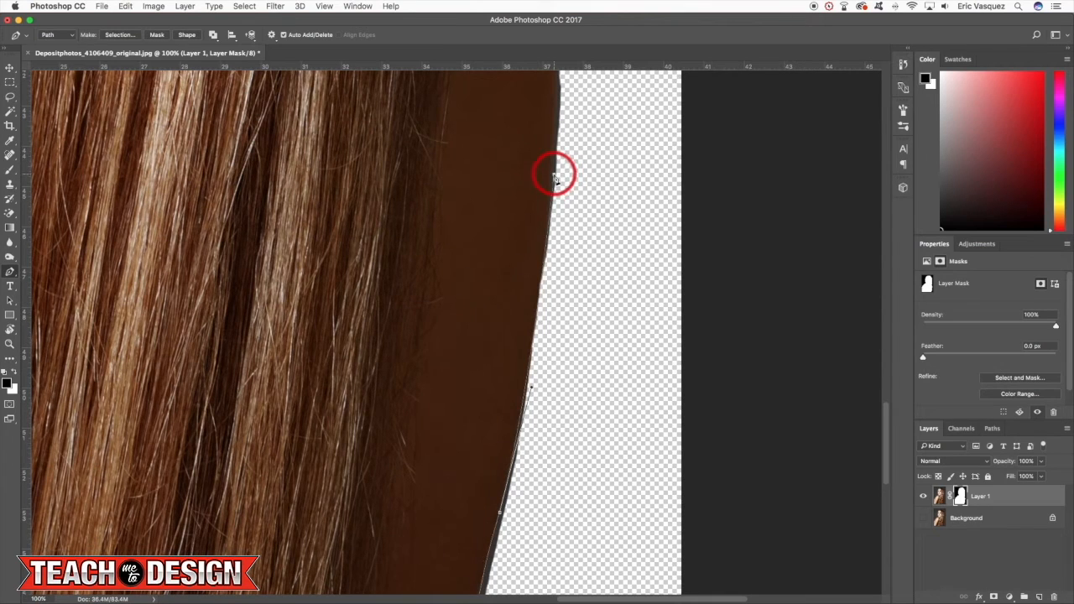
{"action": "scroll", "coordinate": [554, 167], "scroll_direction": "up", "scroll_amount": 7}
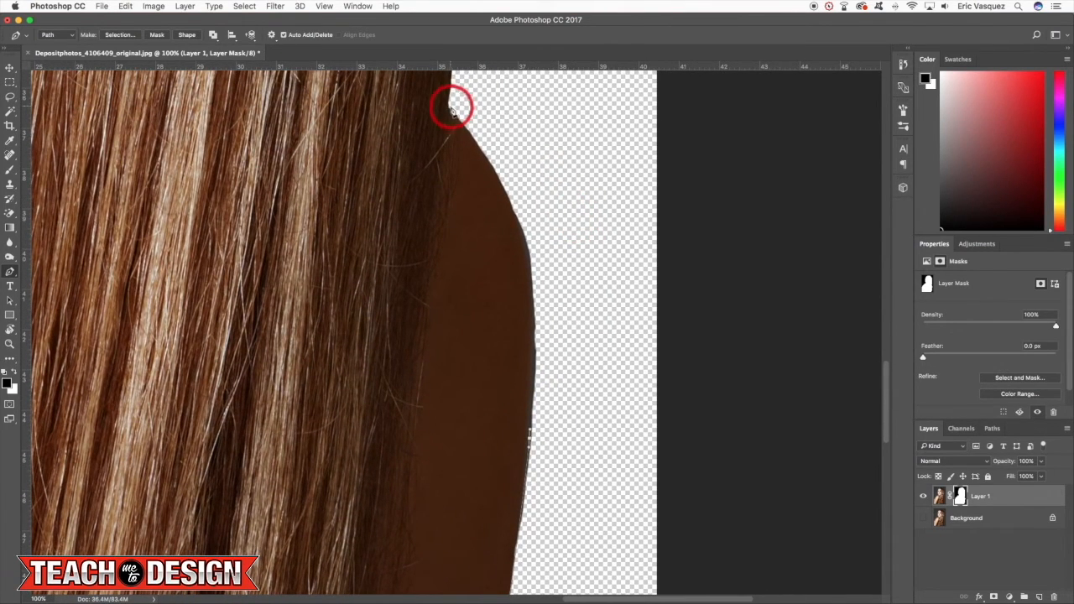
{"action": "left_click_drag", "start_coordinate": [448, 105], "coordinate": [570, 239]}
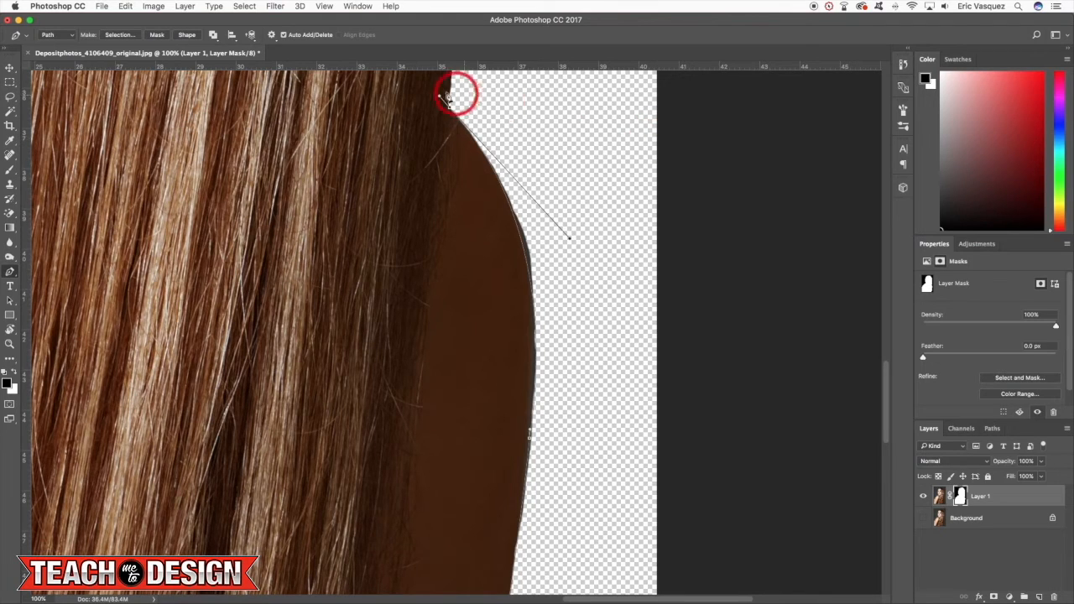
- Close the path around the empty area beside the arm and use it as a selection to black out the grey fringe on the mask
{"action": "left_click_drag", "start_coordinate": [450, 109], "coordinate": [613, 104]}
{"action": "left_click_drag", "start_coordinate": [653, 356], "coordinate": [637, 129]}
{"action": "left_click_drag", "start_coordinate": [687, 463], "coordinate": [675, 143]}
{"action": "left_click", "coordinate": [648, 547]}
{"action": "left_click", "coordinate": [399, 534]}
{"action": "key", "text": "super+Return"}
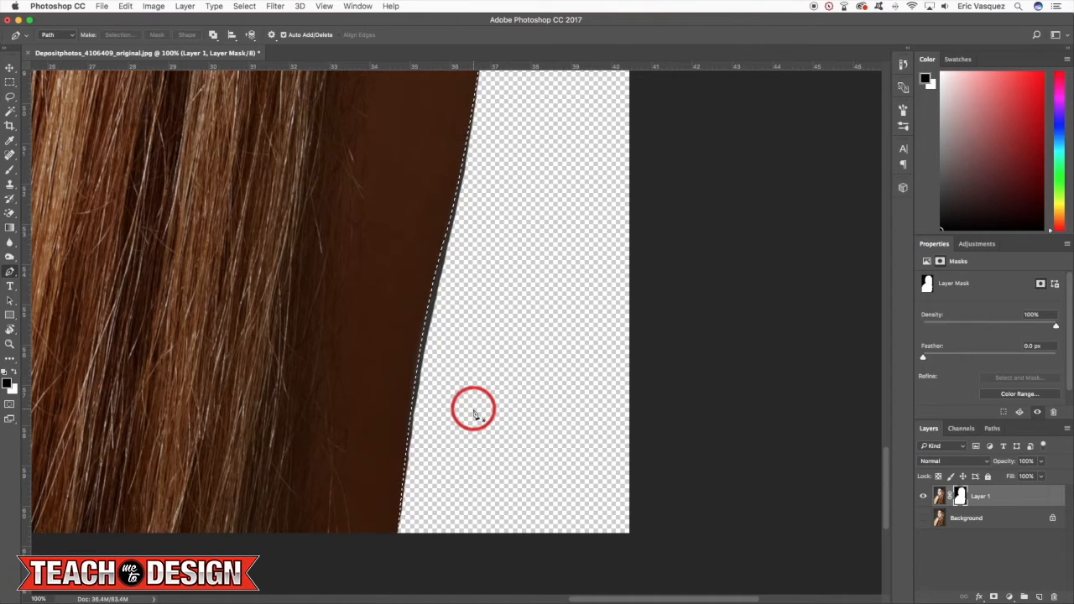
{"action": "key", "text": "super+d"}
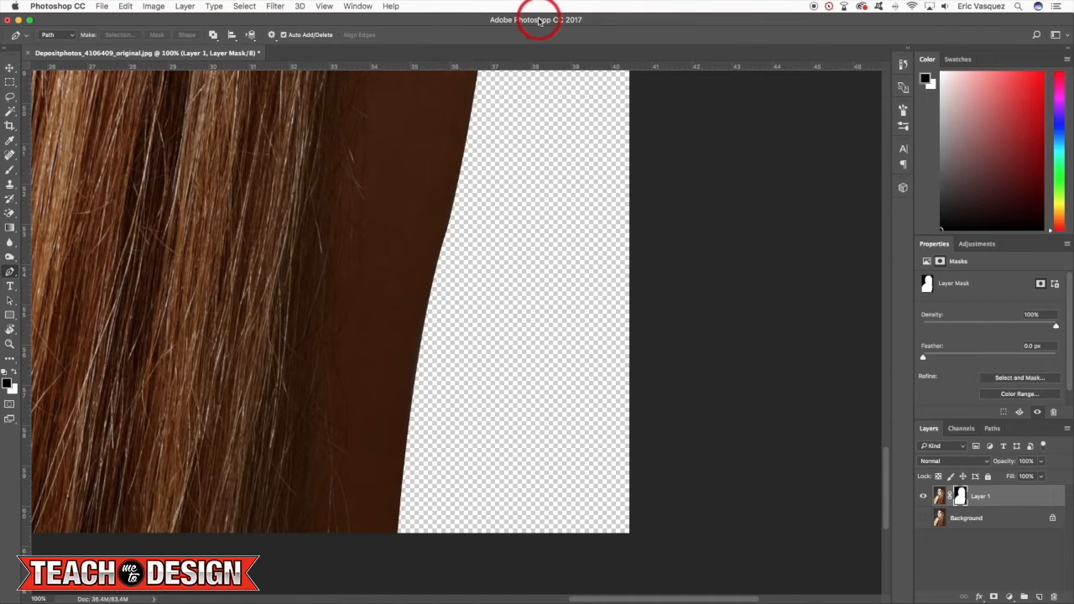
- Load Layer 1's mask as a selection and make a work path from it with a 1.0 pixel tolerance
{"action": "key", "text": "super+0"}
{"action": "key", "text": "v"}
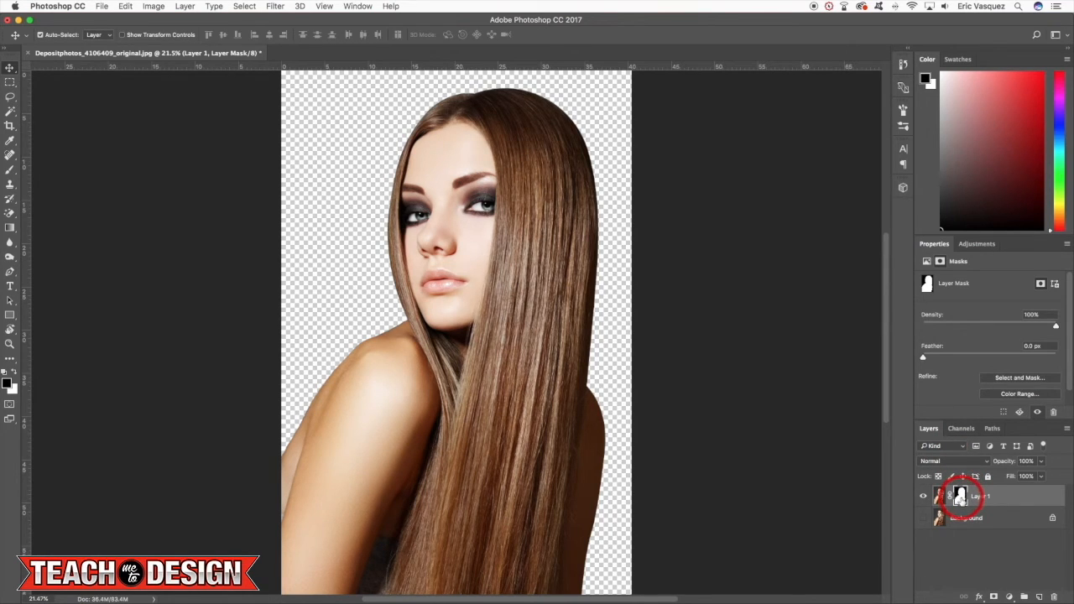
{"action": "left_click", "coordinate": [959, 496], "text": "super"}
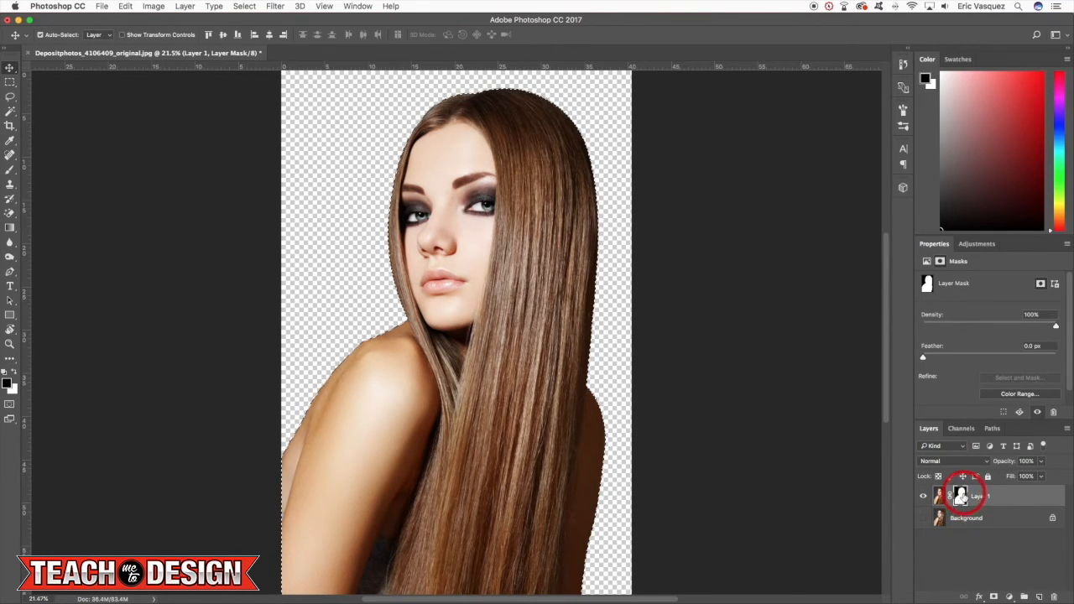
{"action": "left_click", "coordinate": [992, 431]}
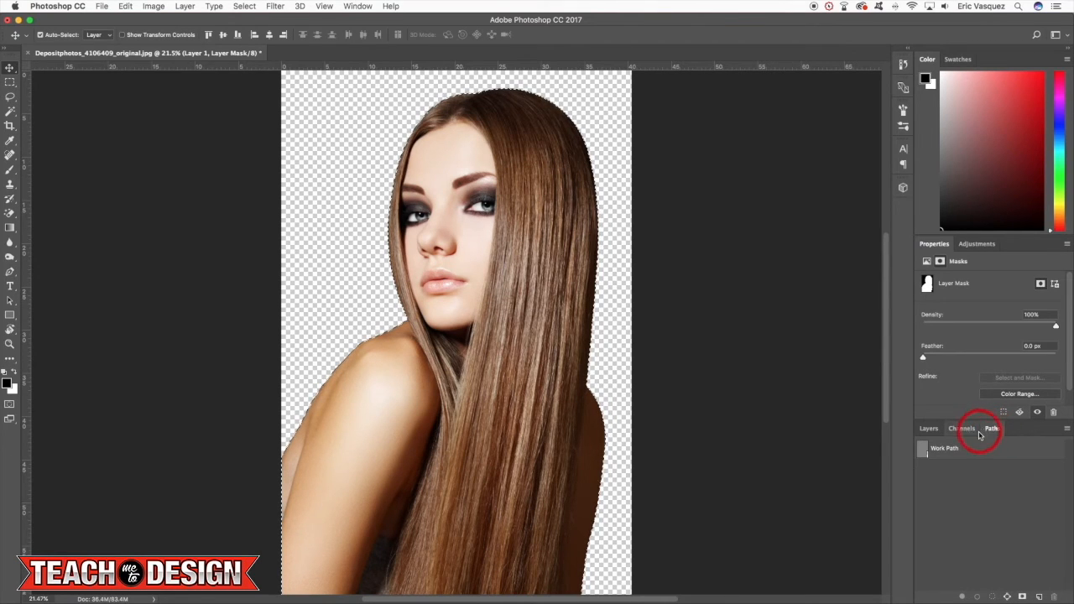
{"action": "left_click", "coordinate": [1065, 430]}
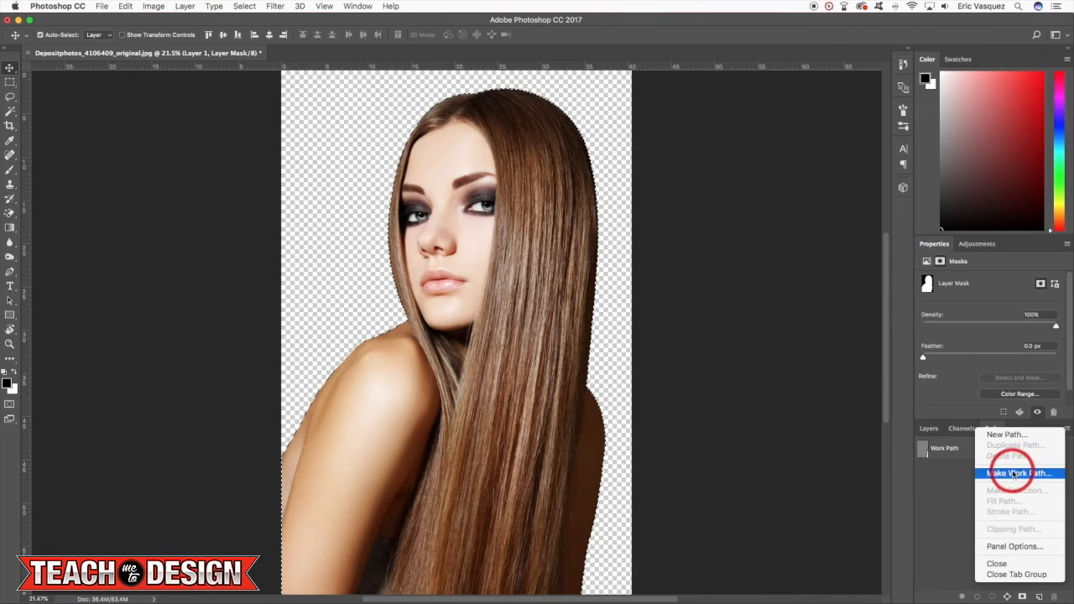
{"action": "left_click", "coordinate": [1016, 474]}
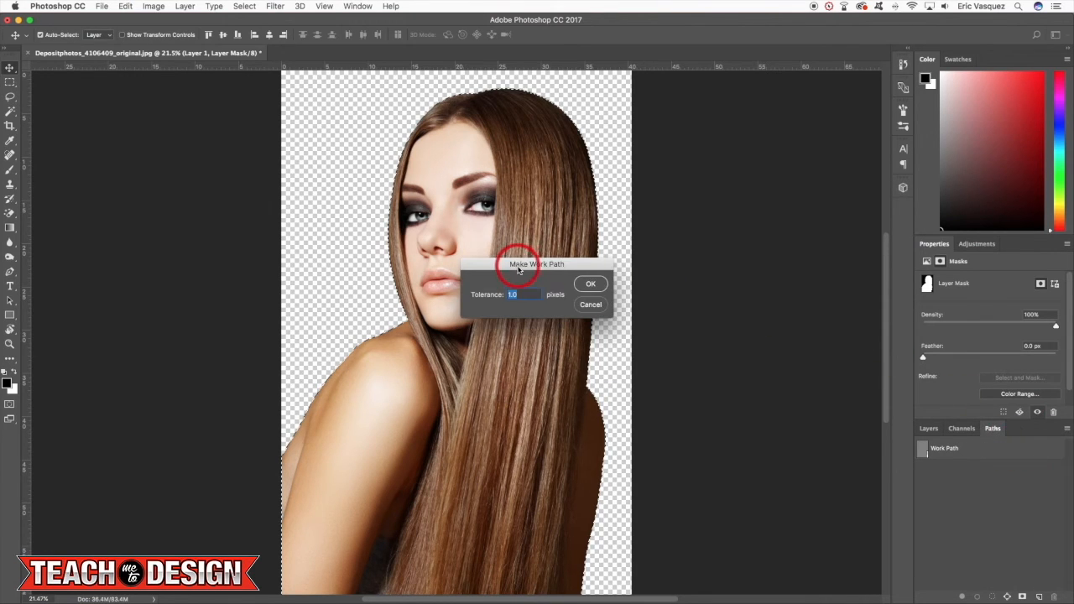
{"action": "left_click", "coordinate": [590, 285]}
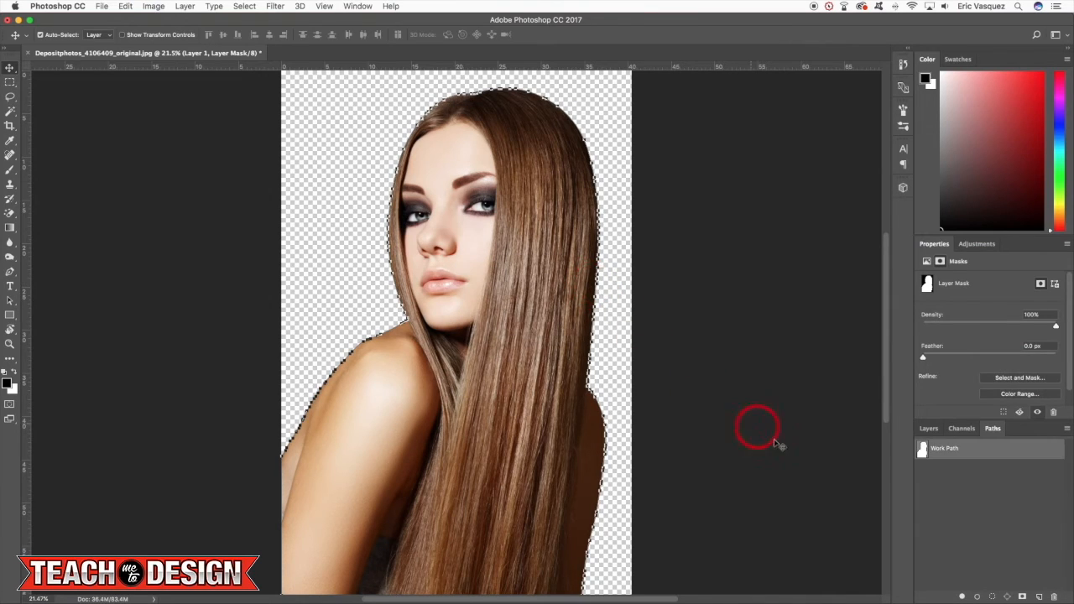
- Show the Background layer again and merge Layer 1 down into it
{"action": "left_click", "coordinate": [928, 429]}
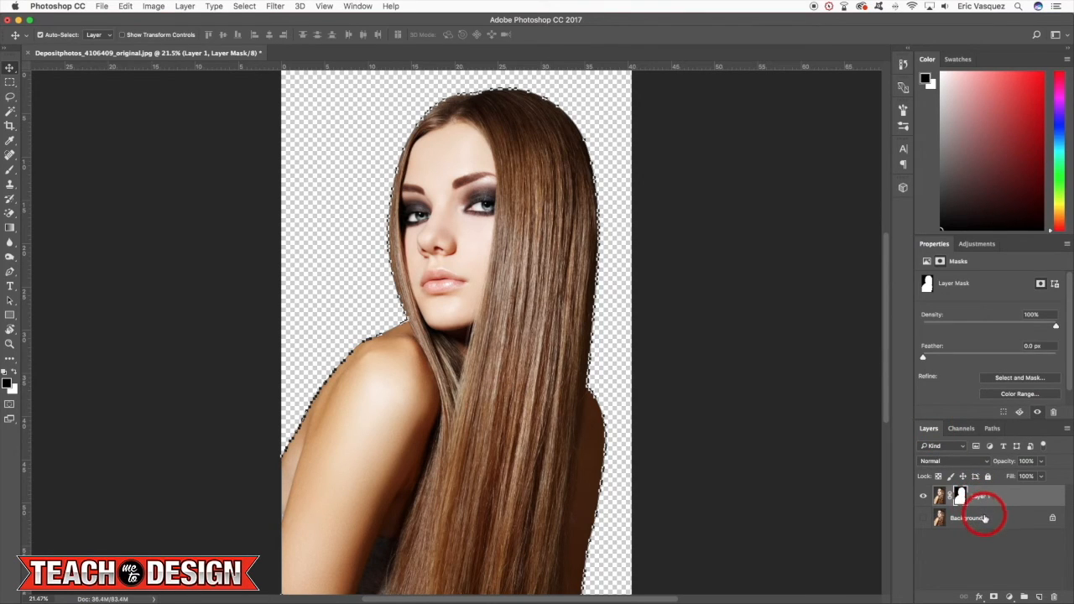
{"action": "left_click", "coordinate": [923, 518]}
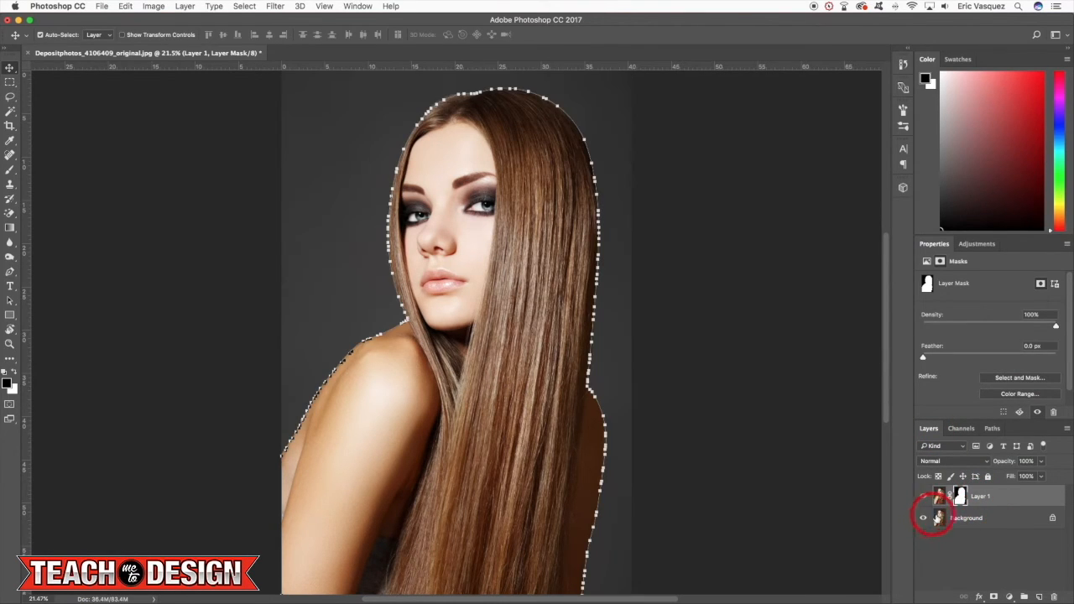
{"action": "key", "text": "super+e"}
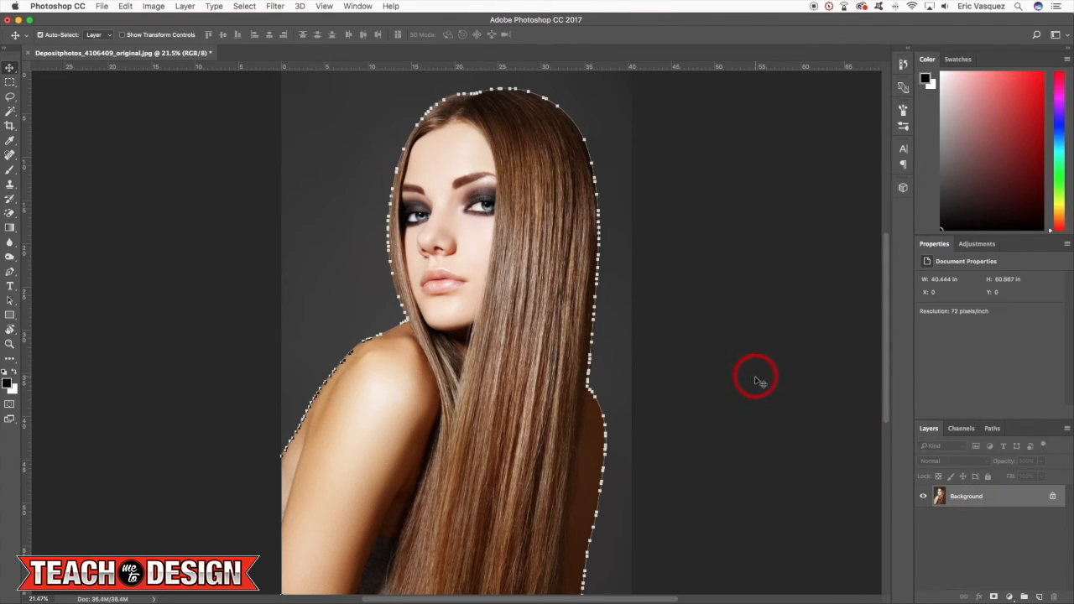
- Save the image as a JPEG at quality 10 (Maximum), replacing Depositphotos_4106409_original.jpg in Downloads
{"action": "key", "text": "super+shift+s"}
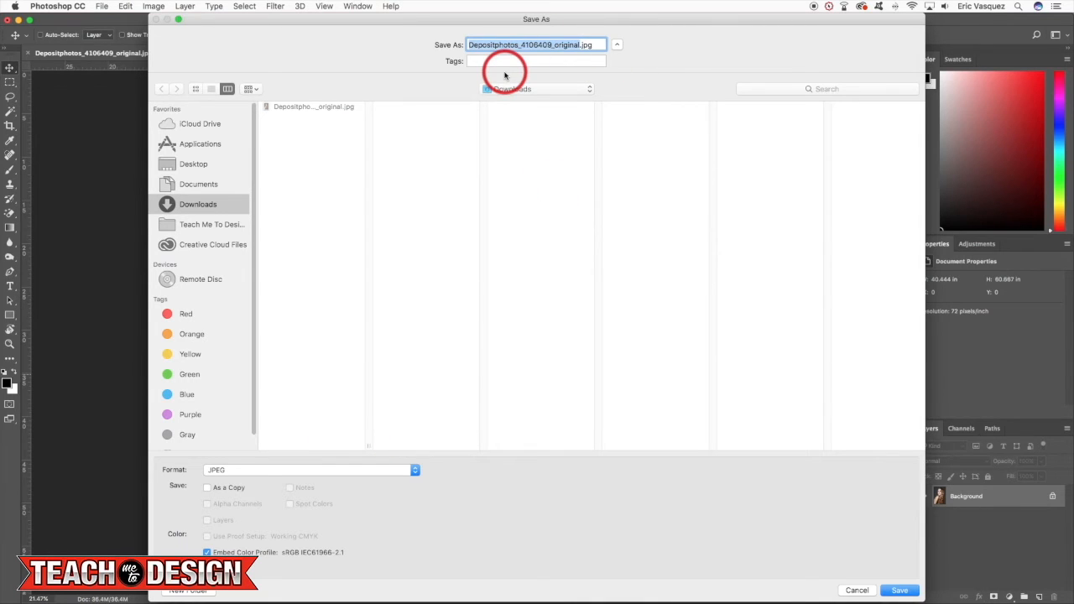
{"action": "key", "text": "Return"}
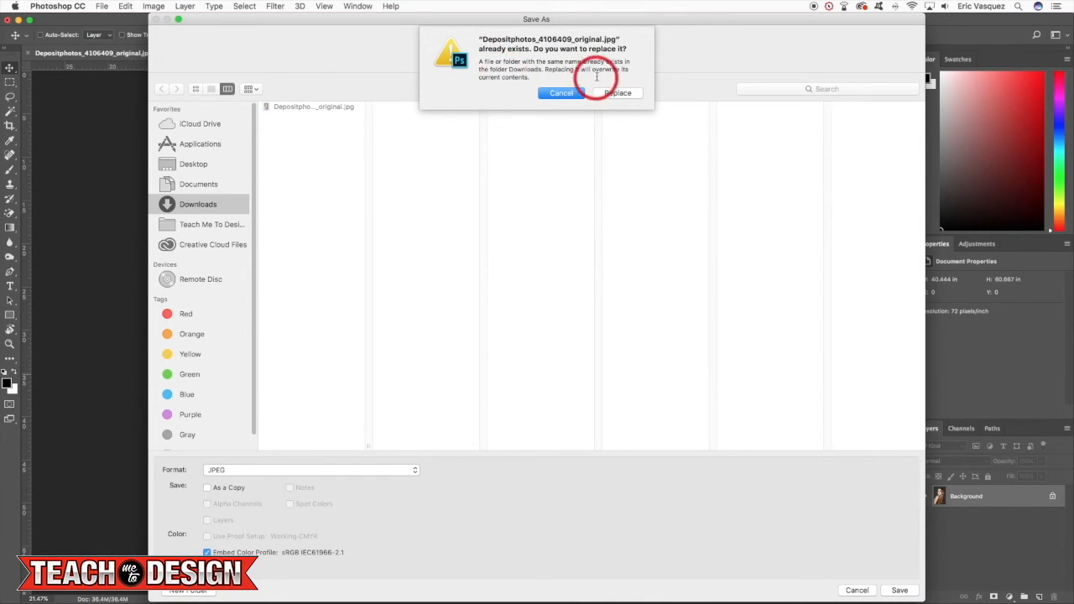
{"action": "left_click", "coordinate": [614, 92]}
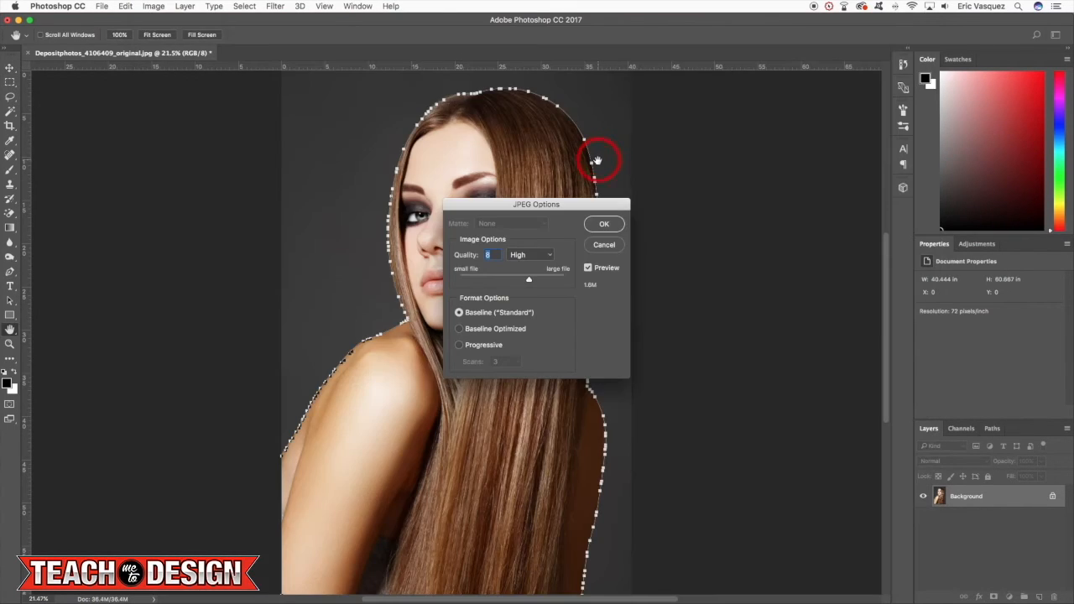
{"action": "left_click_drag", "start_coordinate": [530, 280], "coordinate": [544, 280]}
{"action": "left_click", "coordinate": [600, 223]}
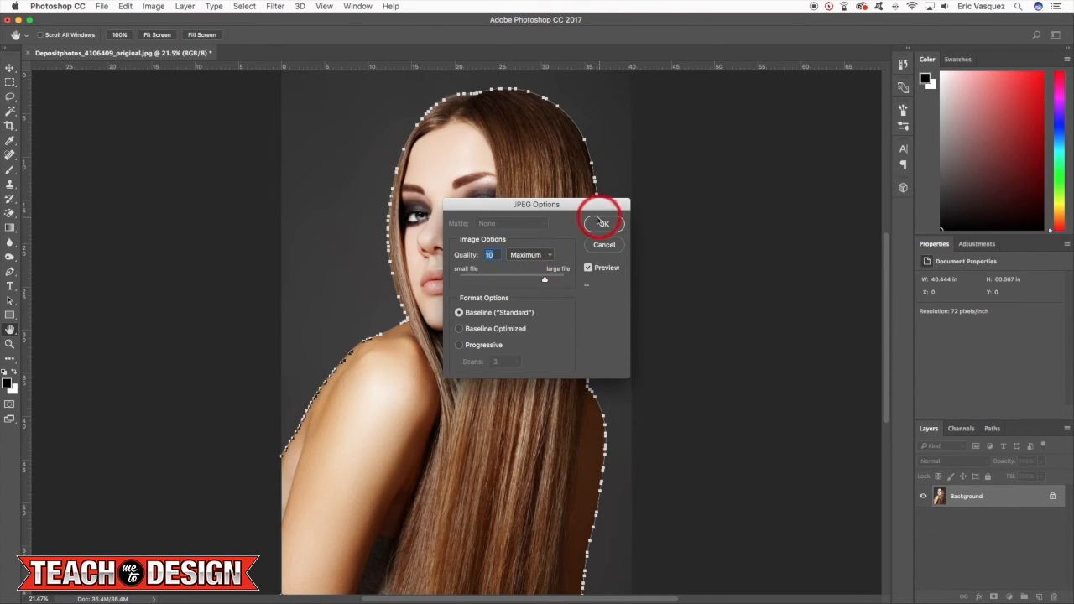
{"action": "left_click", "coordinate": [605, 222]}
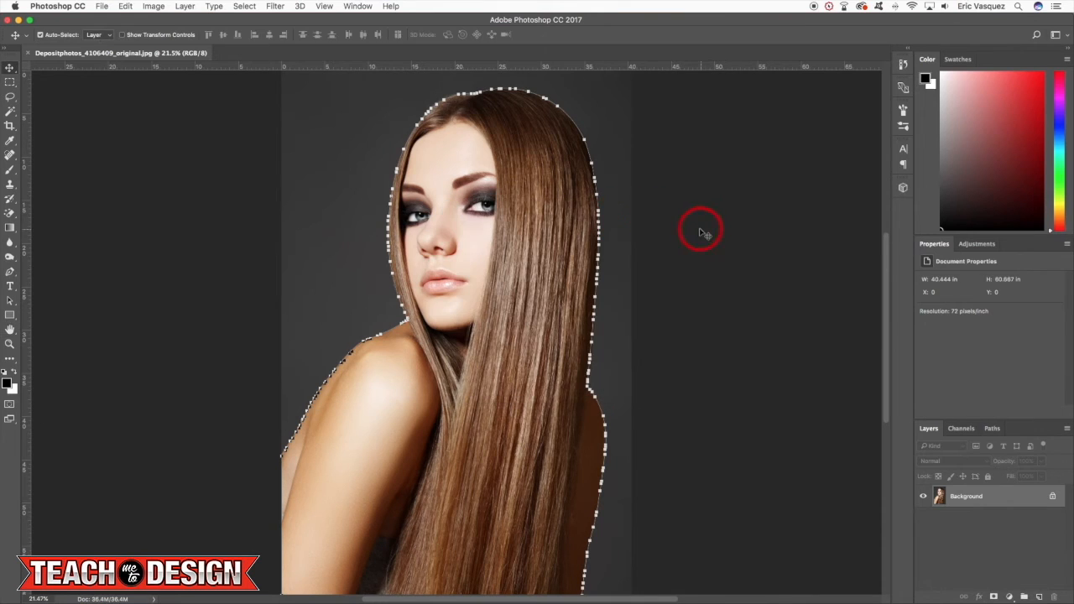
- Close the image and hide Photoshop to bring up the Downloads stack on the macOS desktop
{"action": "key", "text": "super+w"}
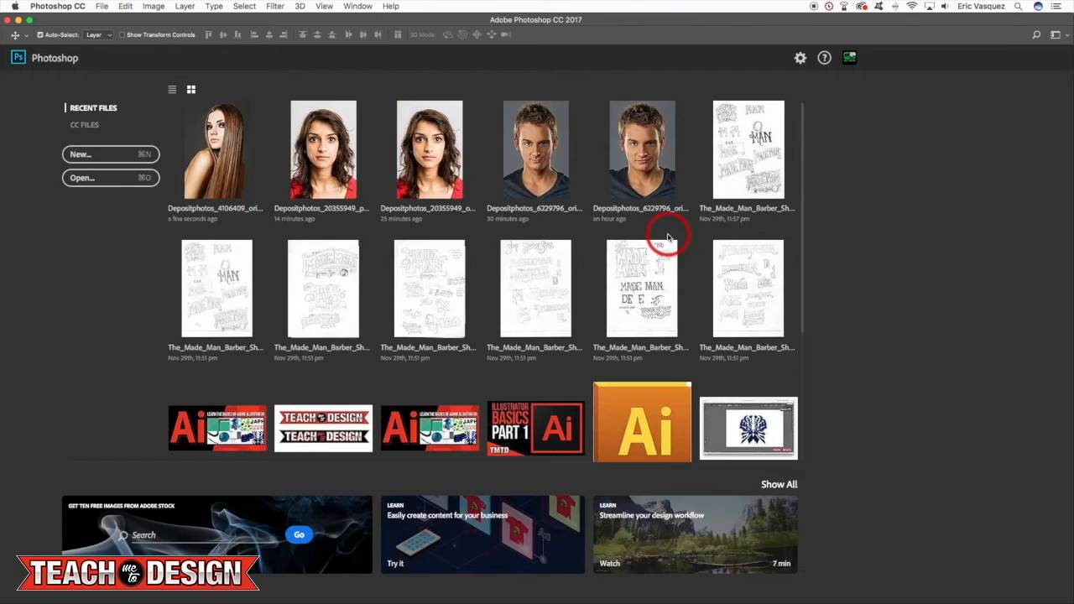
{"action": "left_click", "coordinate": [67, 6]}
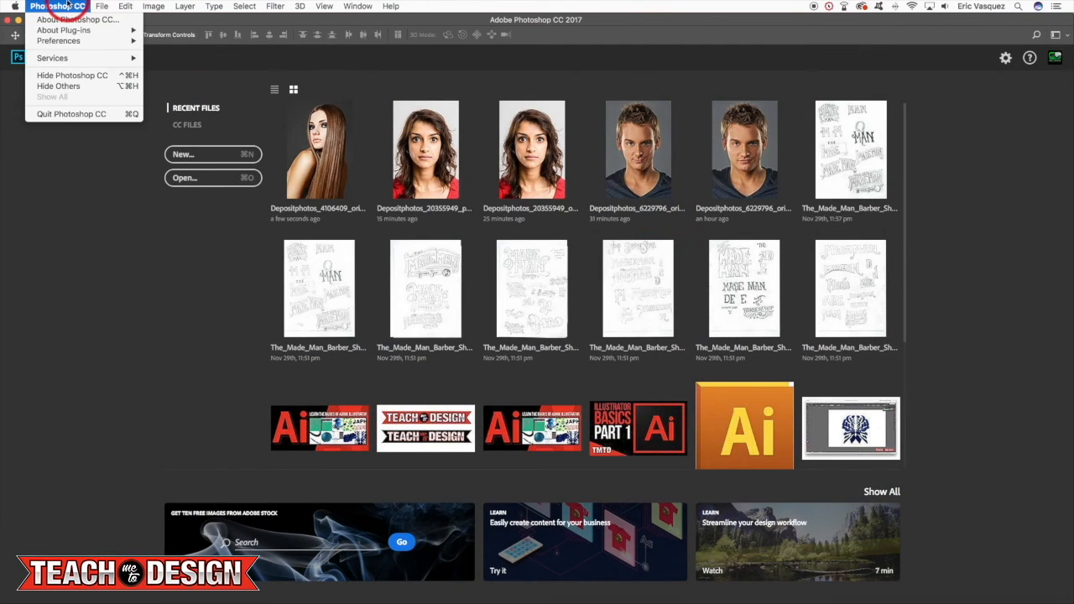
{"action": "left_click", "coordinate": [75, 77]}
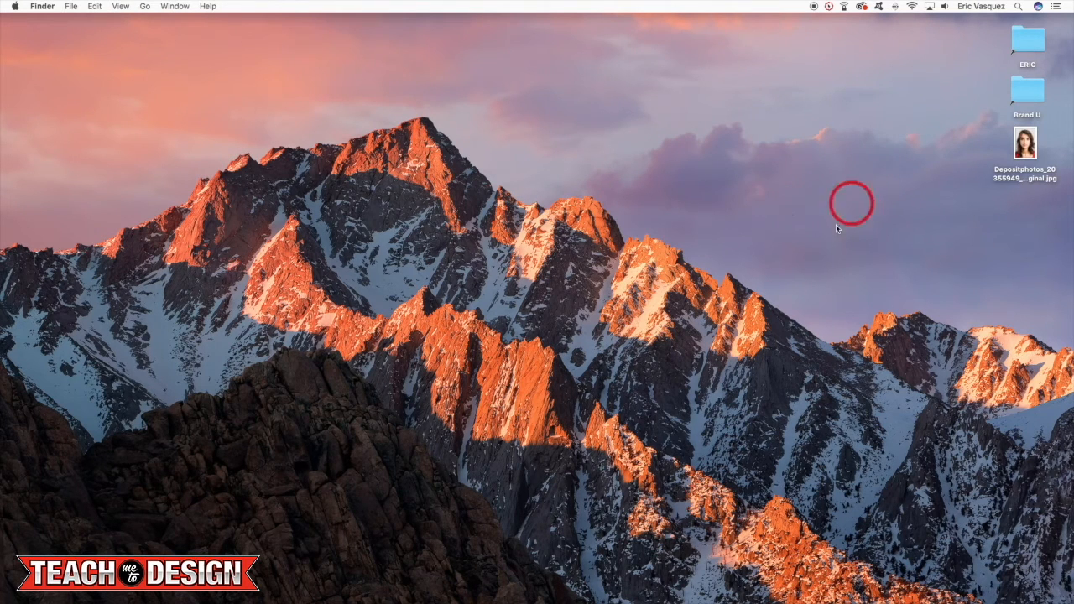
{"action": "left_click", "coordinate": [779, 591]}
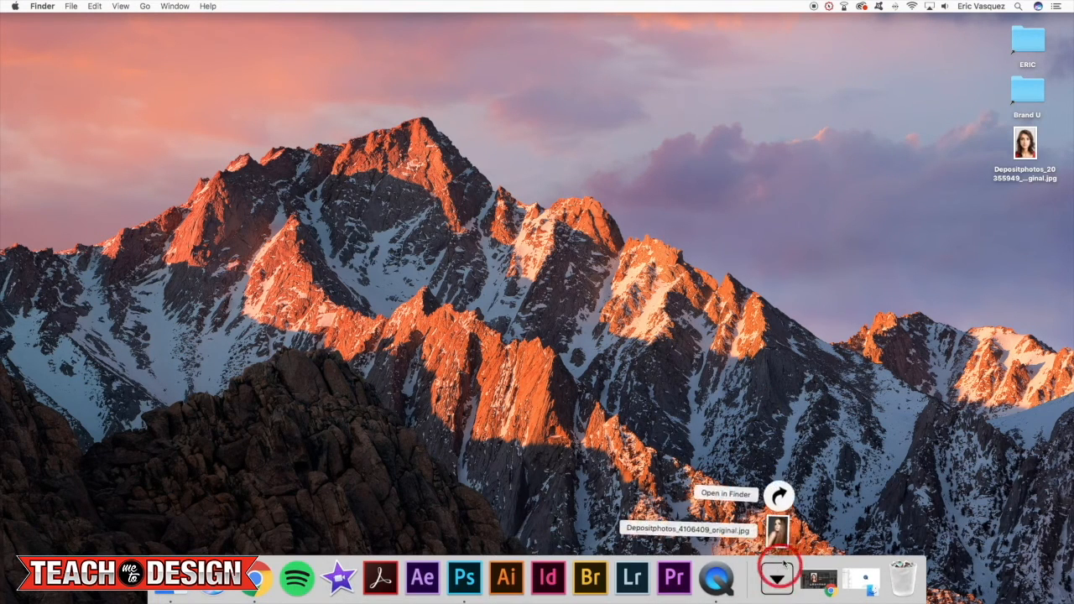
- Open Depositphotos_4106409_original.jpg from the Downloads stack in Photoshop and display its saved work path
{"action": "left_click_drag", "start_coordinate": [774, 527], "coordinate": [465, 575]}
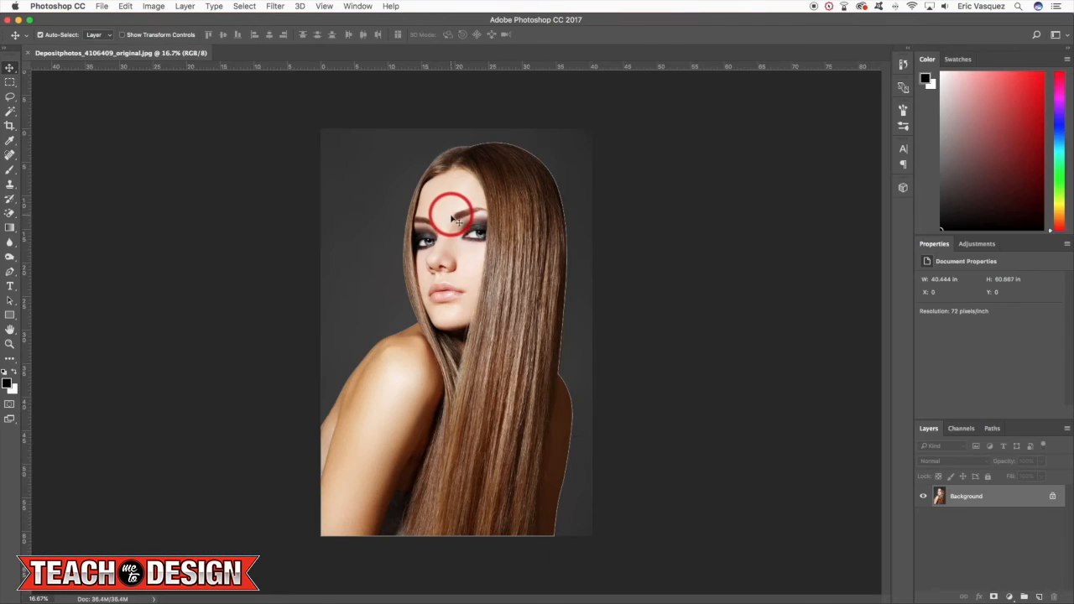
{"action": "left_click", "coordinate": [990, 428]}
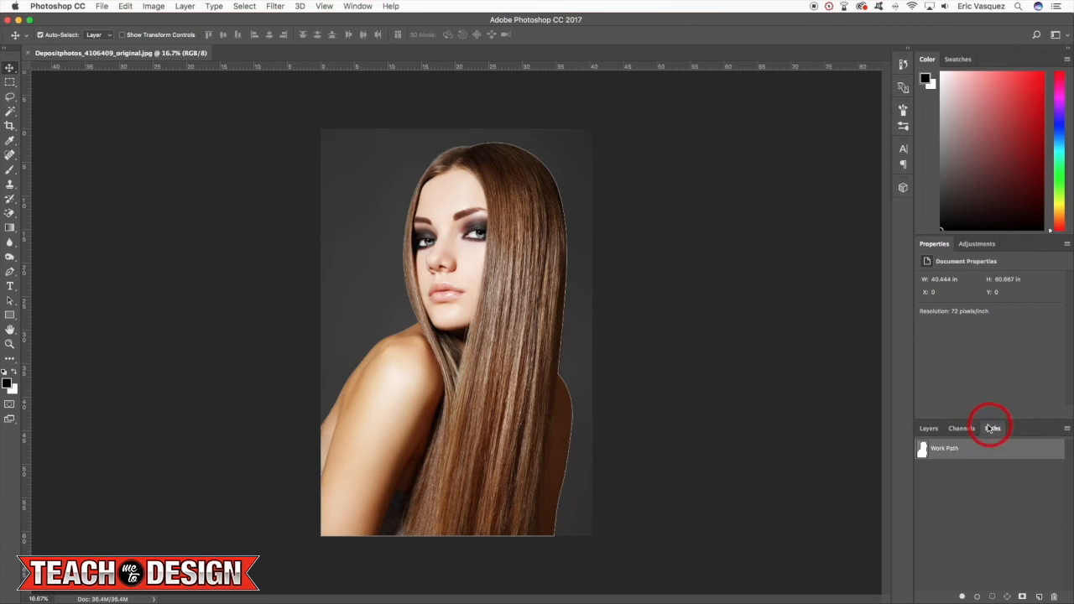
{"action": "key", "text": "super+plus"}
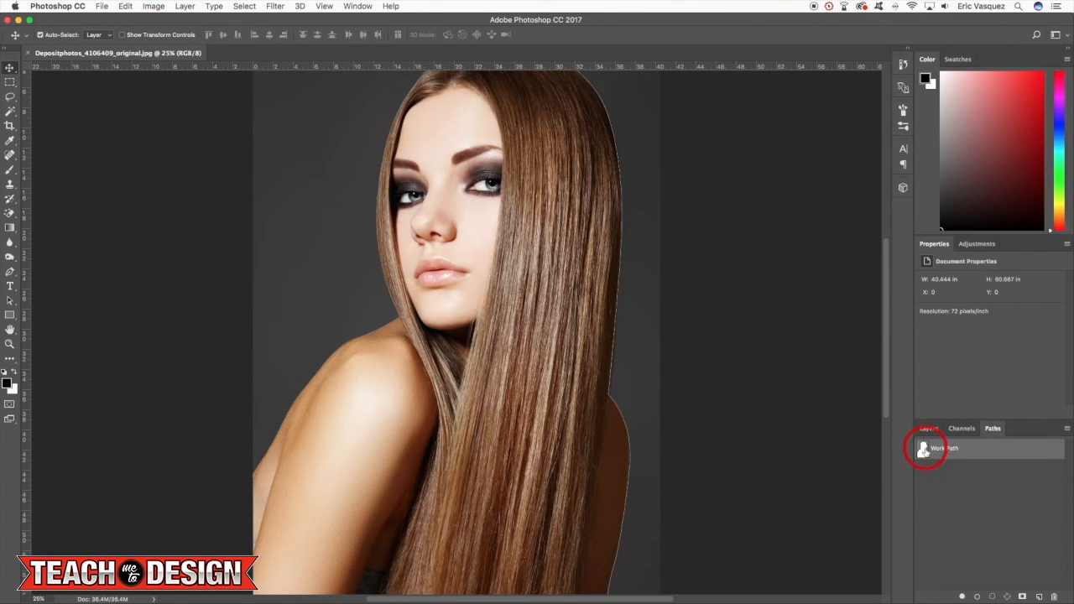
- Switch to Finder to locate the saved JPEG in the Downloads folder, and return to the image in Photoshop
{"action": "left_click", "coordinate": [776, 577]}
{"action": "left_click", "coordinate": [778, 501]}
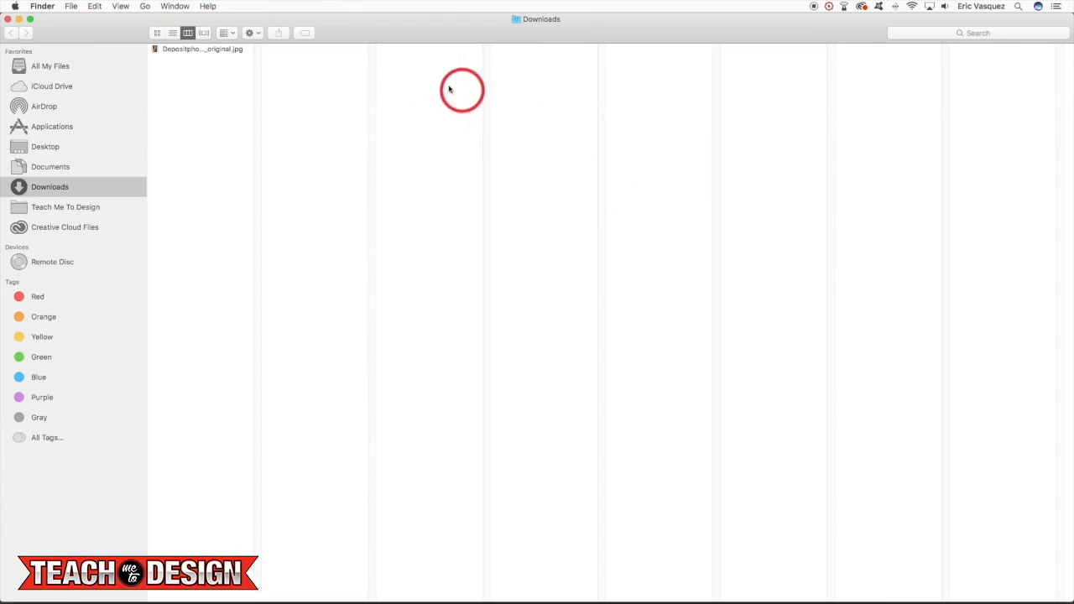
{"action": "left_click", "coordinate": [206, 48]}
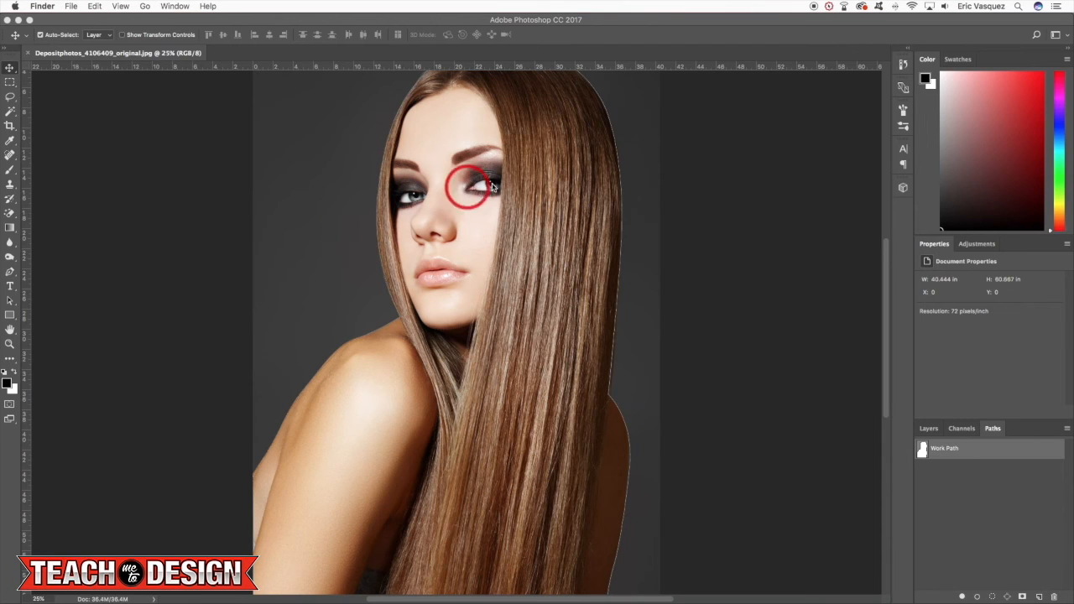
{"action": "left_click", "coordinate": [695, 220]}
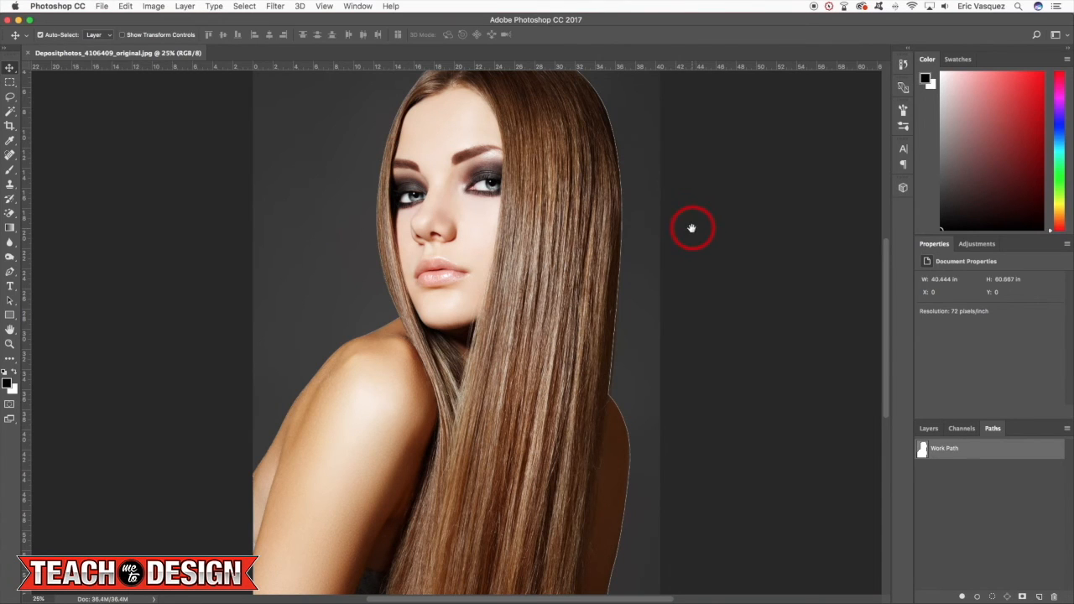
- Load the Work Path as a selection and copy the selected woman from the Background onto a new layer
{"action": "left_click_drag", "start_coordinate": [691, 229], "coordinate": [690, 220]}
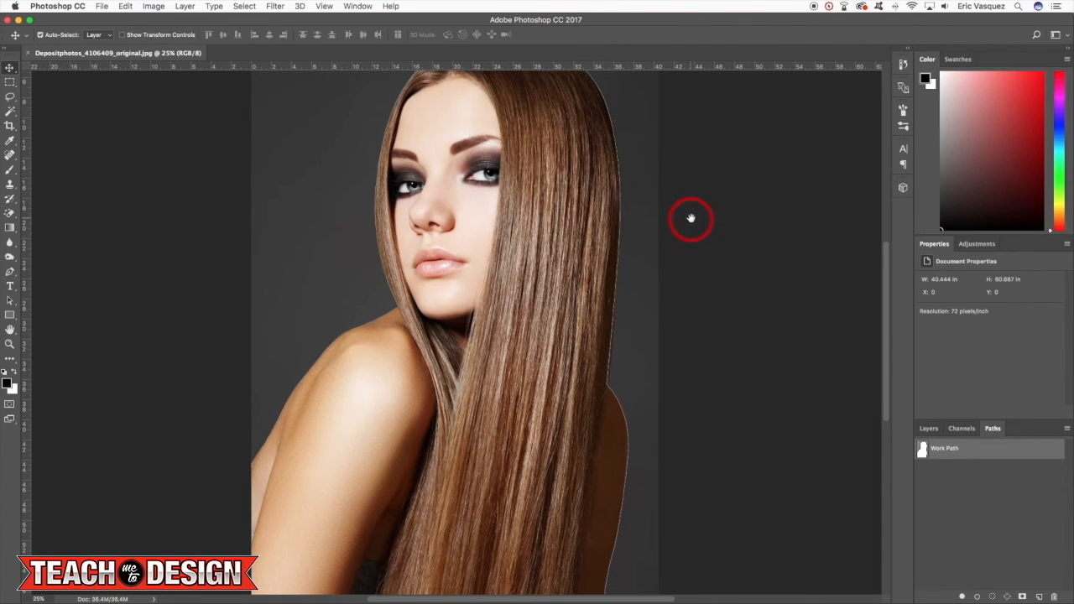
{"action": "left_click", "coordinate": [923, 453], "text": "super"}
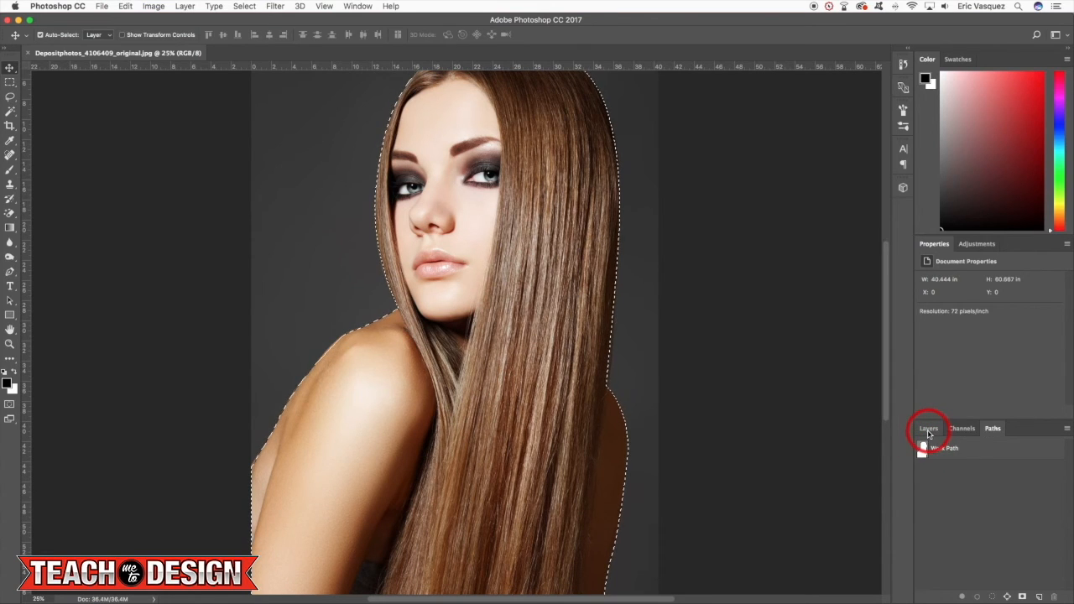
{"action": "left_click", "coordinate": [928, 430]}
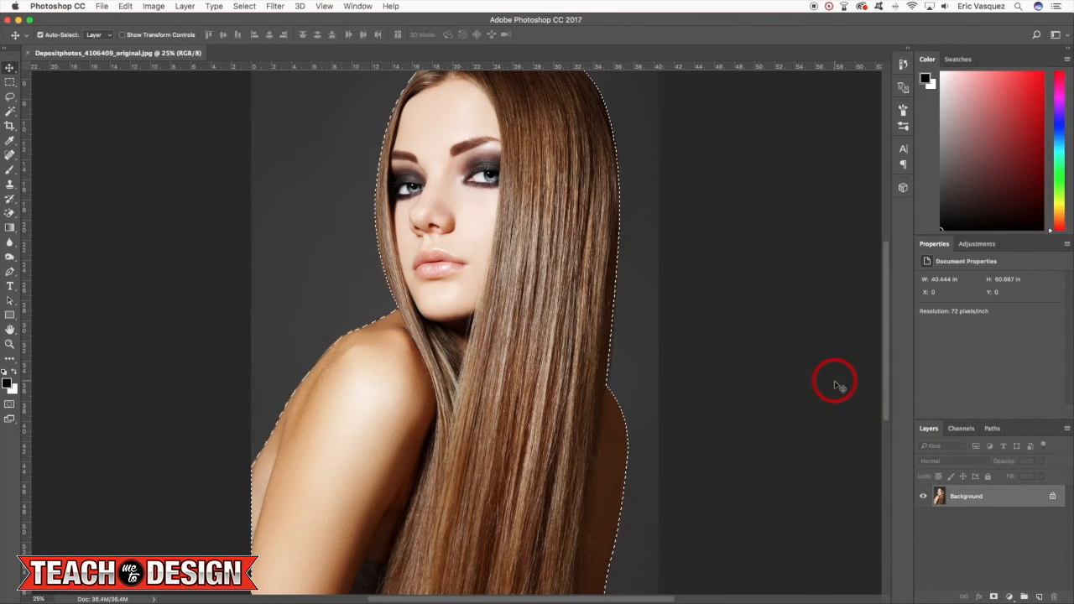
{"action": "key", "text": "super+j"}
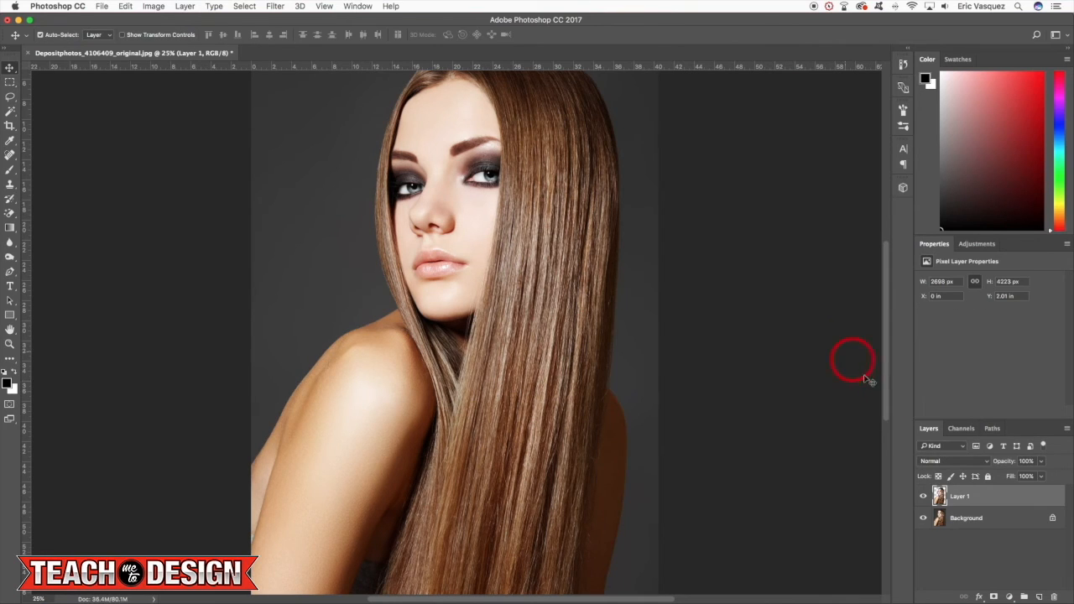
- Hide the Background layer and inspect the woman's cutout against transparency
{"action": "left_click", "coordinate": [923, 518]}
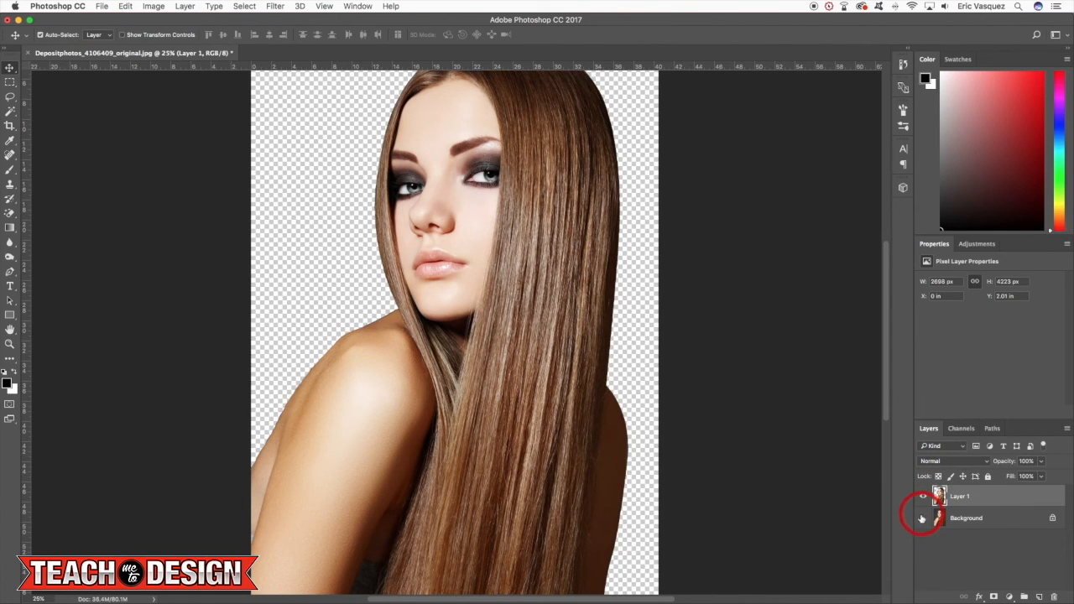
{"action": "mouse_move", "coordinate": [735, 332]}
{"action": "left_mouse_down"}
{"action": "mouse_move", "coordinate": [736, 417]}
{"action": "mouse_move", "coordinate": [730, 351]}
{"action": "left_mouse_up"}
{"action": "key", "text": "super+minus"}
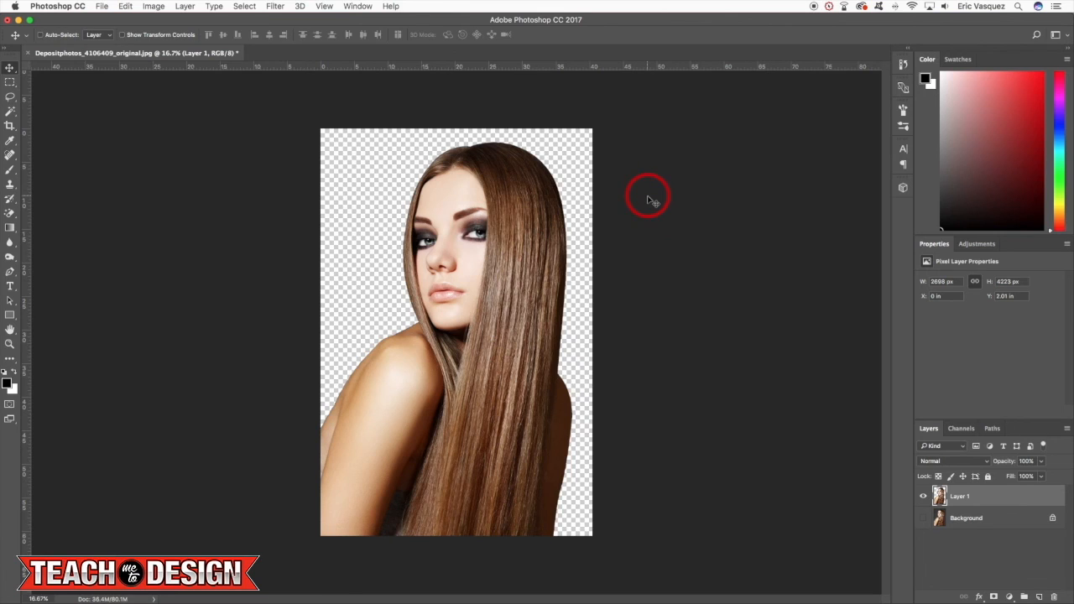
{"action": "key", "text": "super+equal"}
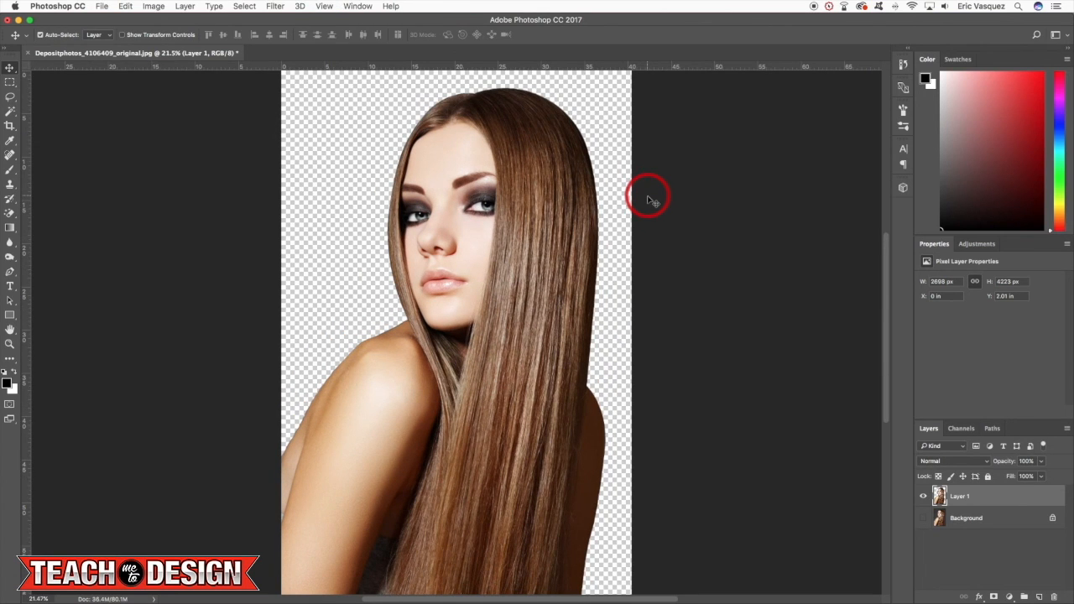